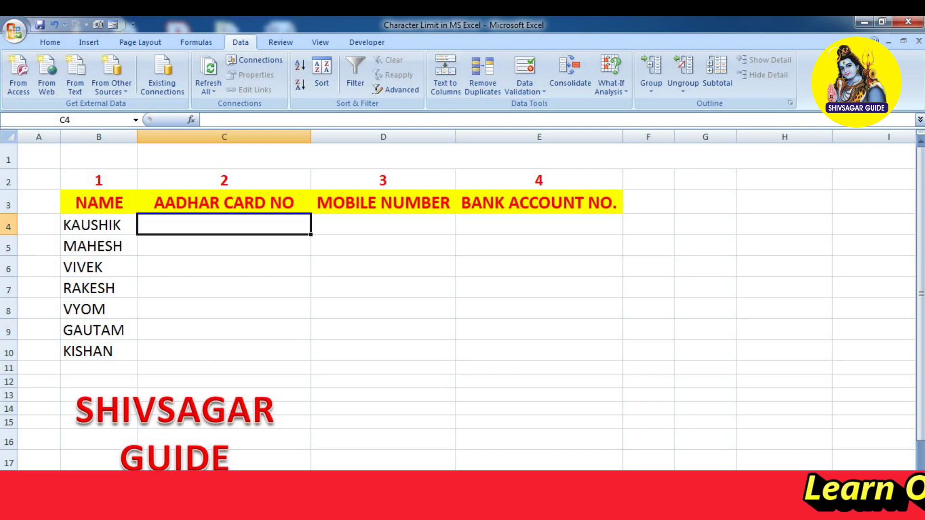
key("Right")
key("Right")
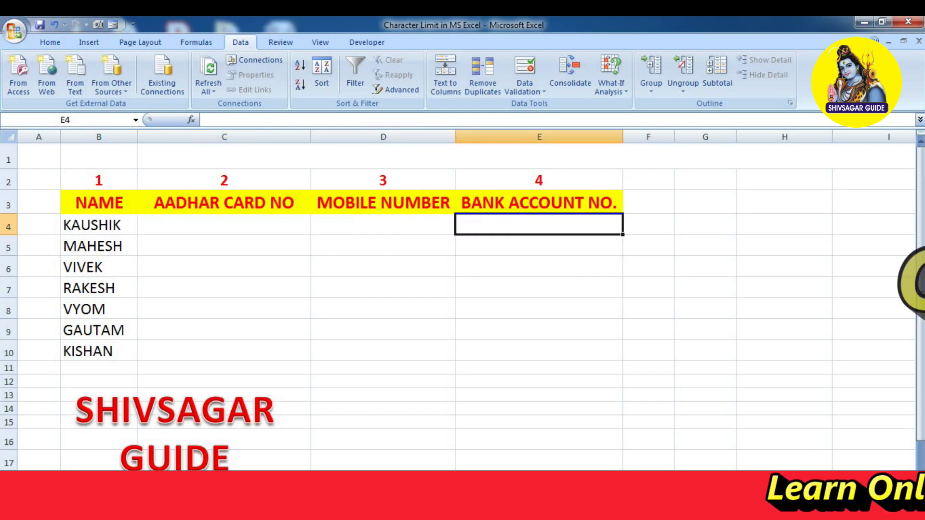
key("Left")
key("Left")
key("Left")
key("Right")
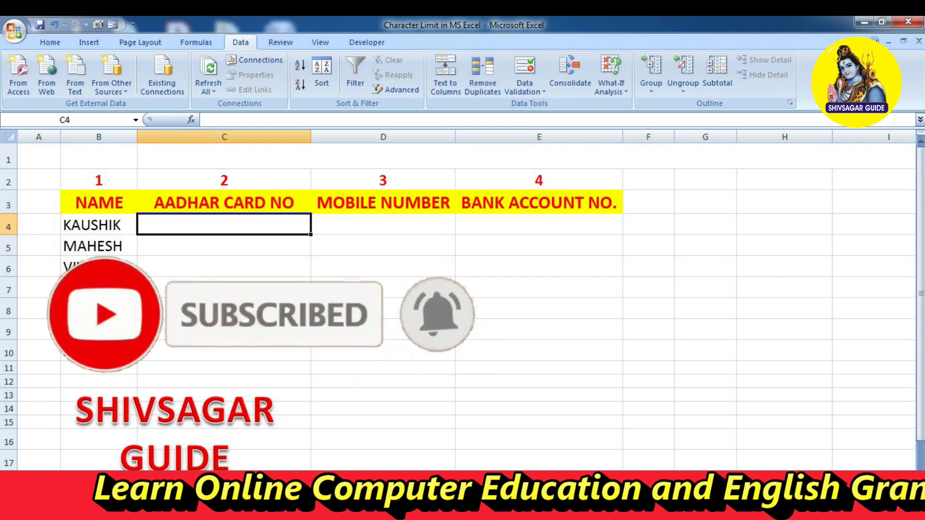
left_click(383, 224)
left_click(539, 224)
left_click(224, 225)
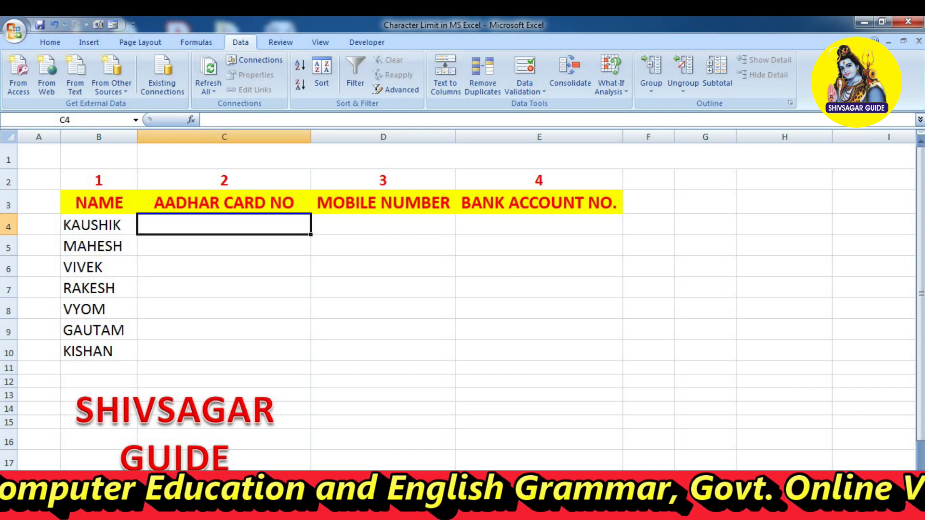
type("1")
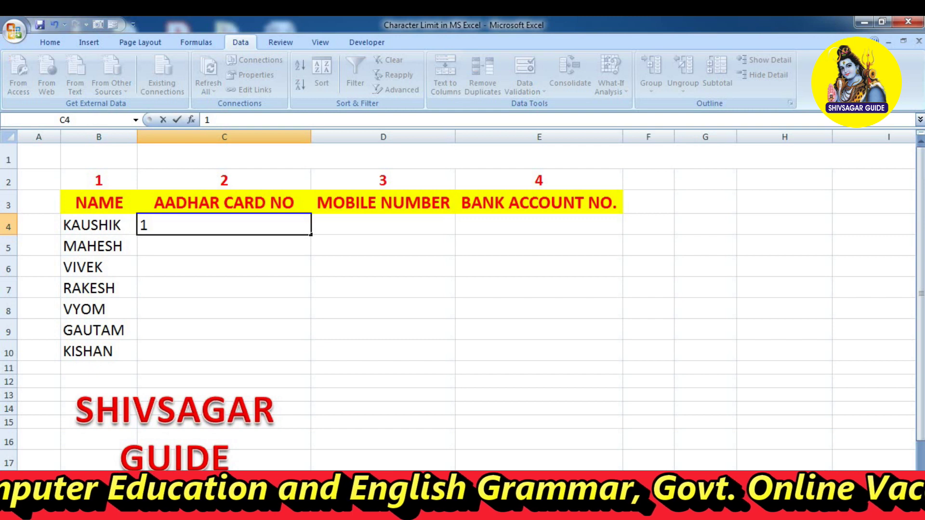
type("2")
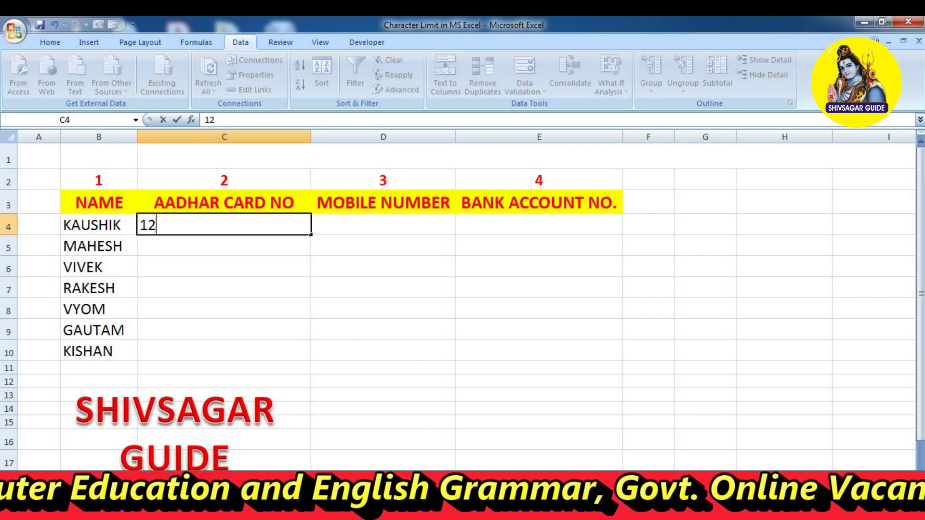
type("3456")
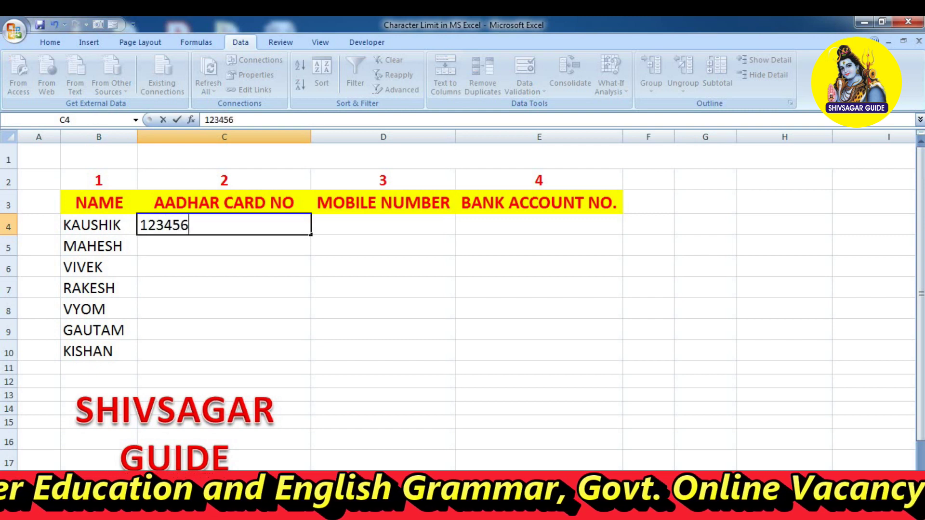
type("789011")
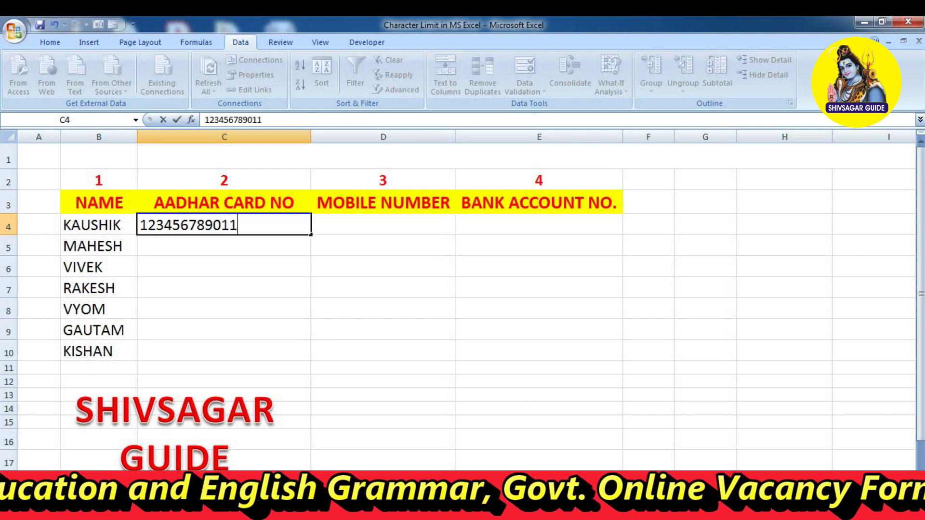
type("1")
key("Return")
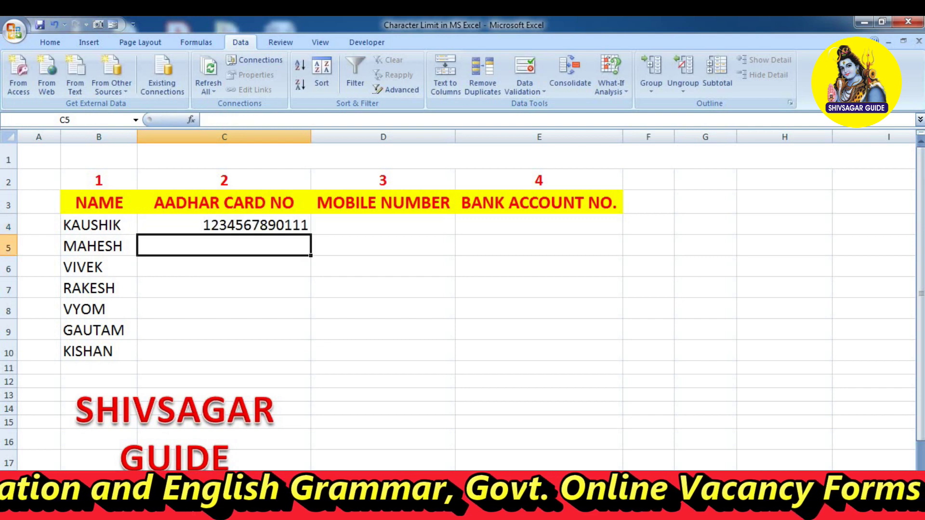
left_click(224, 225)
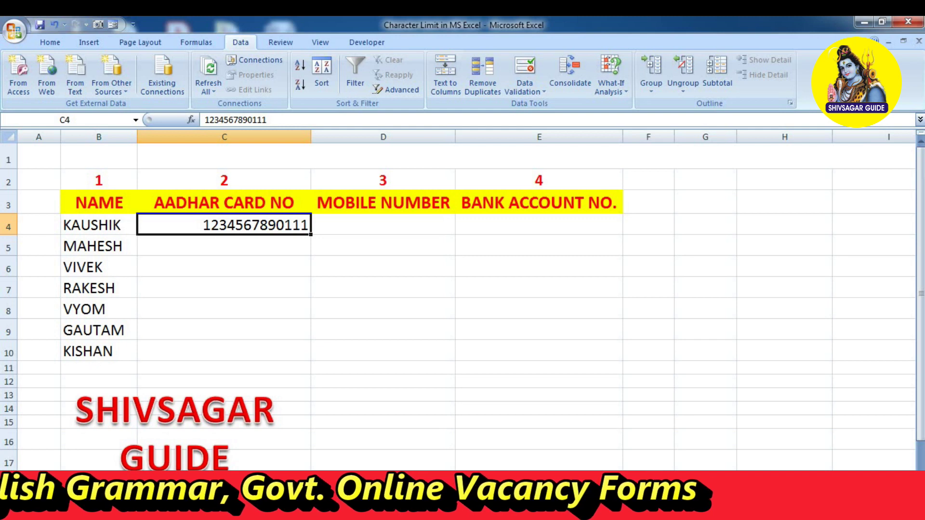
key("Delete")
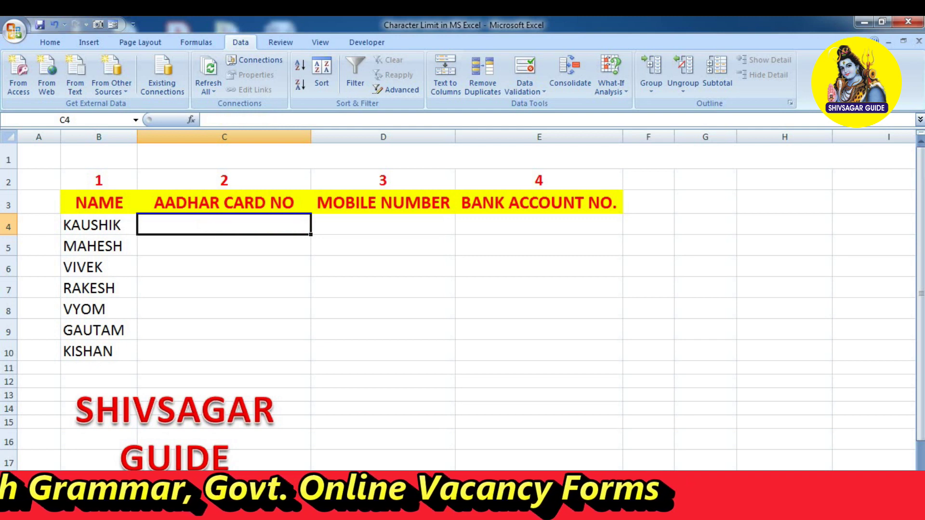
- Add a Data Validation rule to C4:C10 allowing text length between 12 and 12
left_click_drag(224, 224, 225, 351)
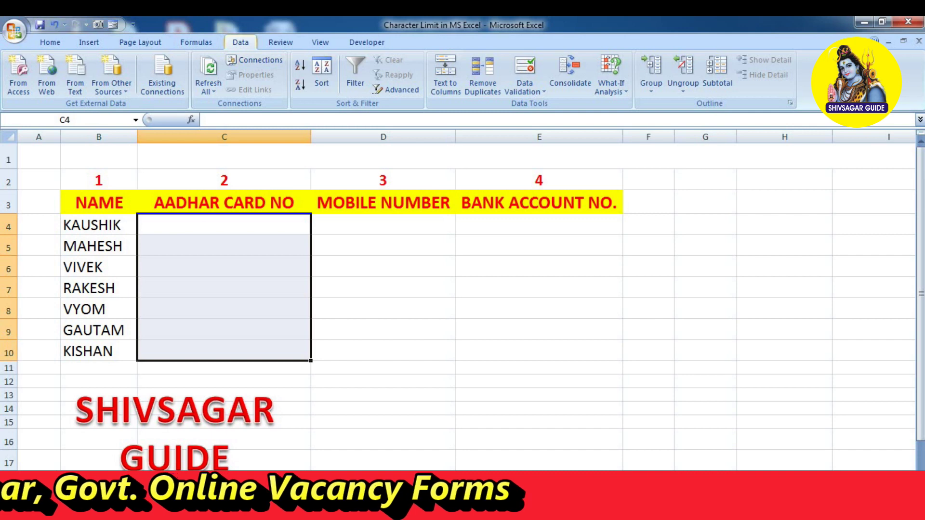
left_click(524, 89)
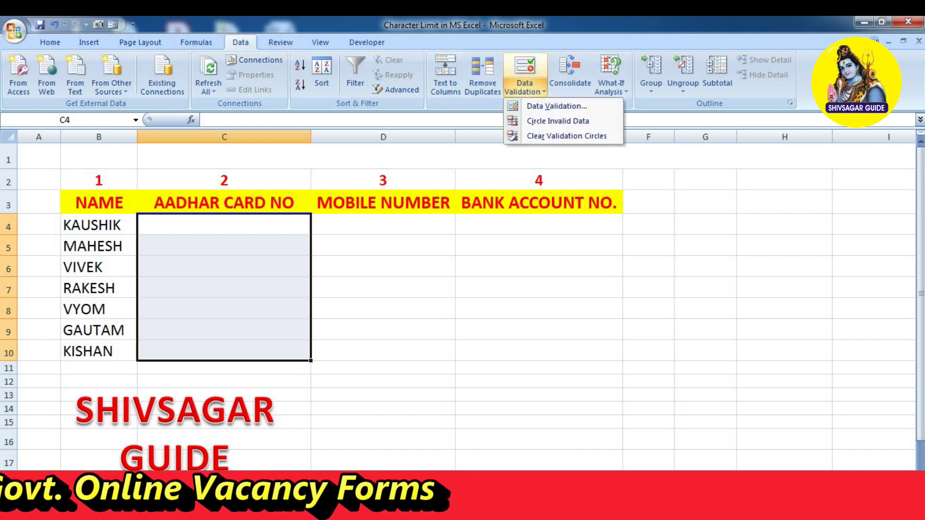
left_click(556, 106)
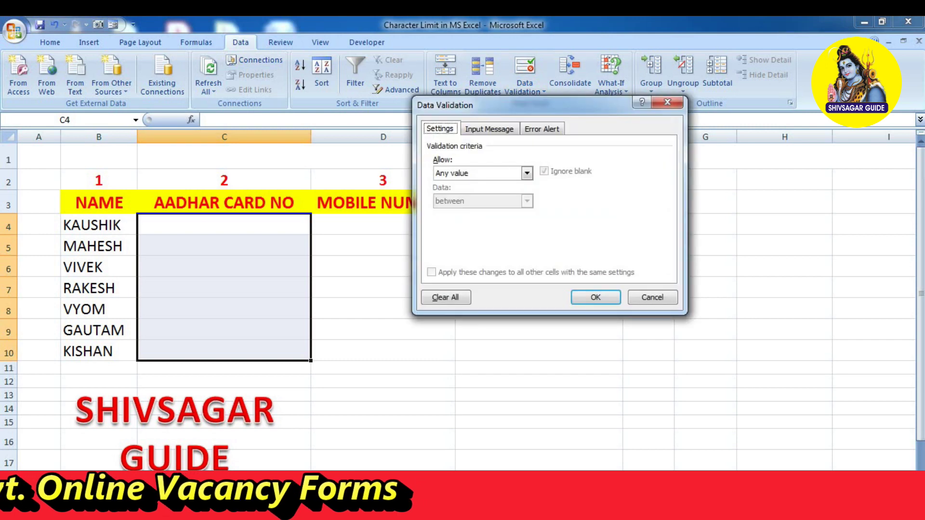
left_click(527, 173)
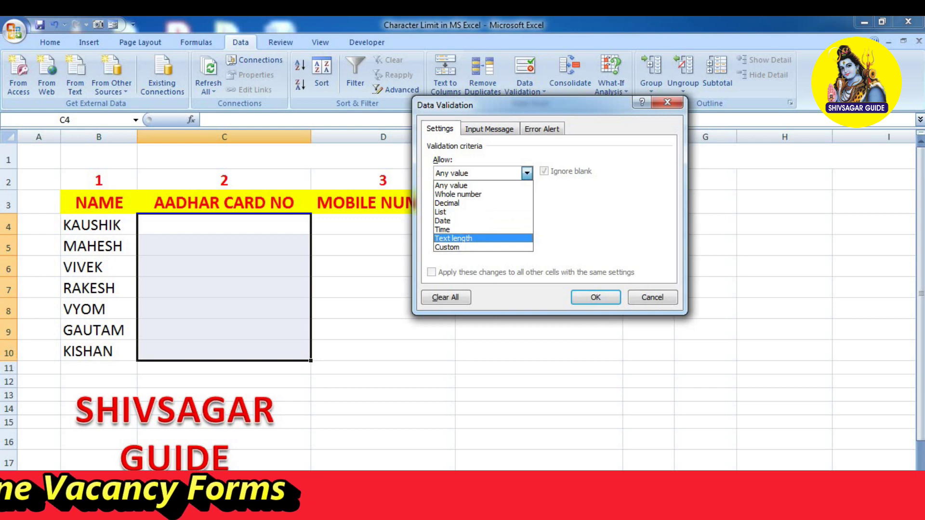
left_click(453, 239)
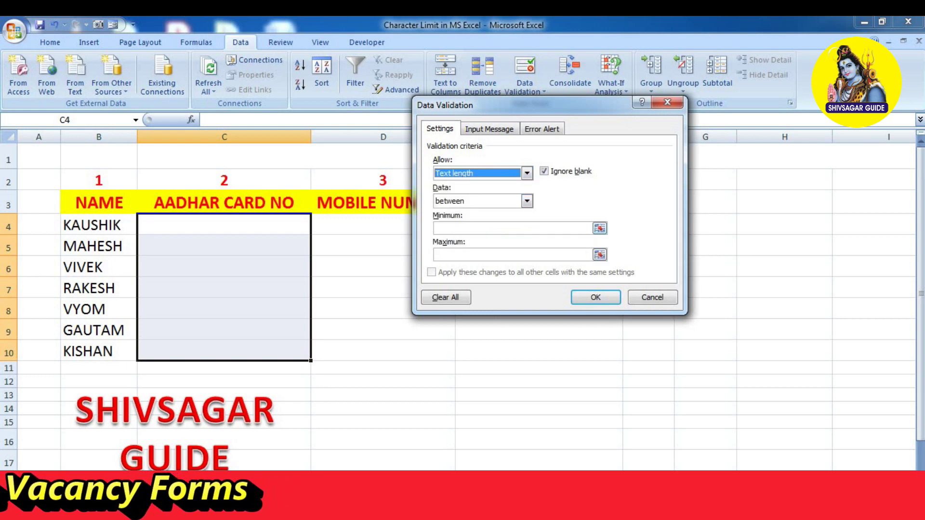
left_click(511, 228)
type("12")
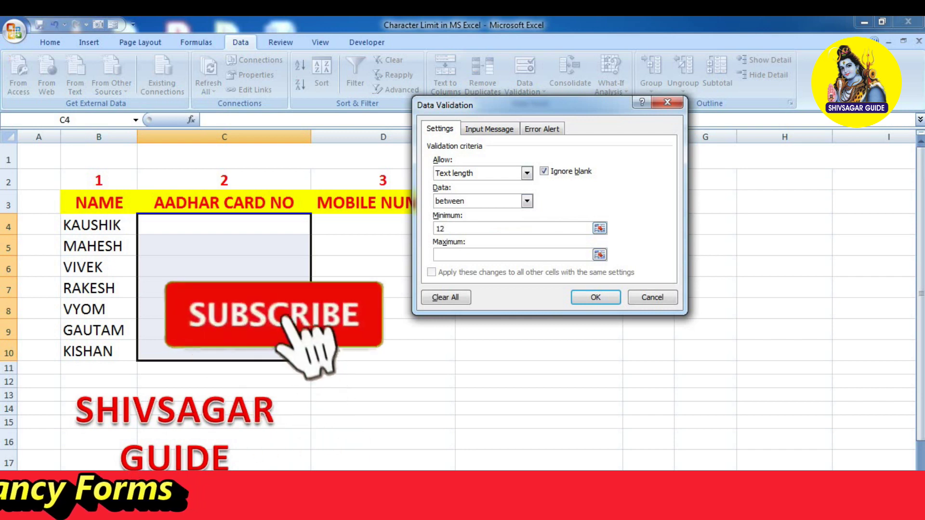
left_click(511, 254)
type("12")
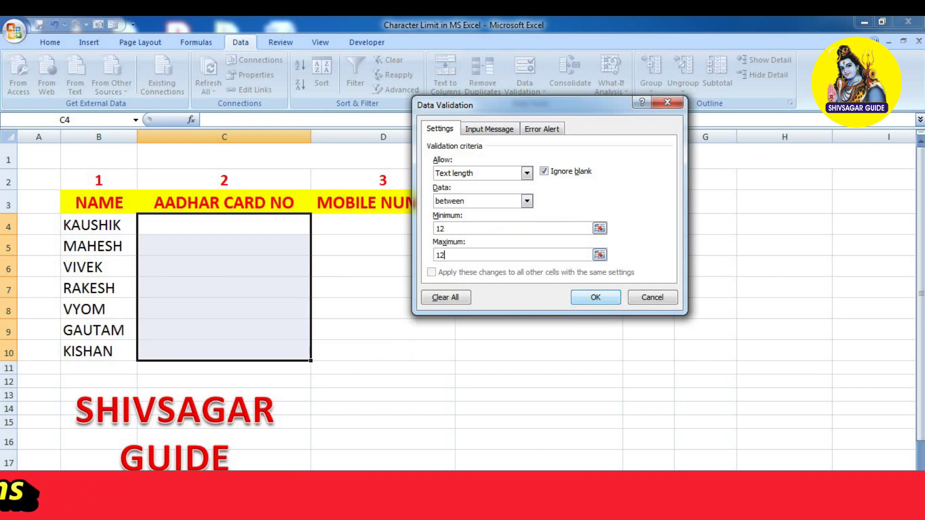
key("Return")
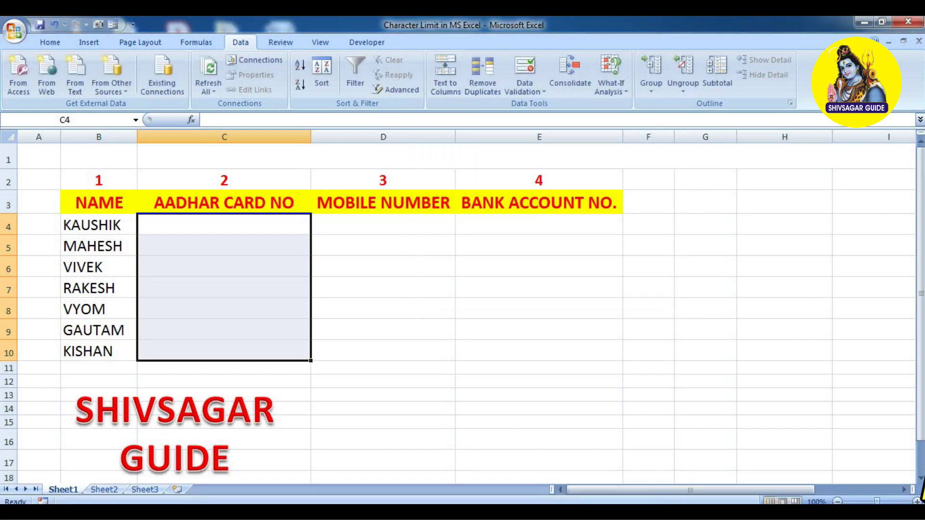
left_click(224, 224)
type("1234")
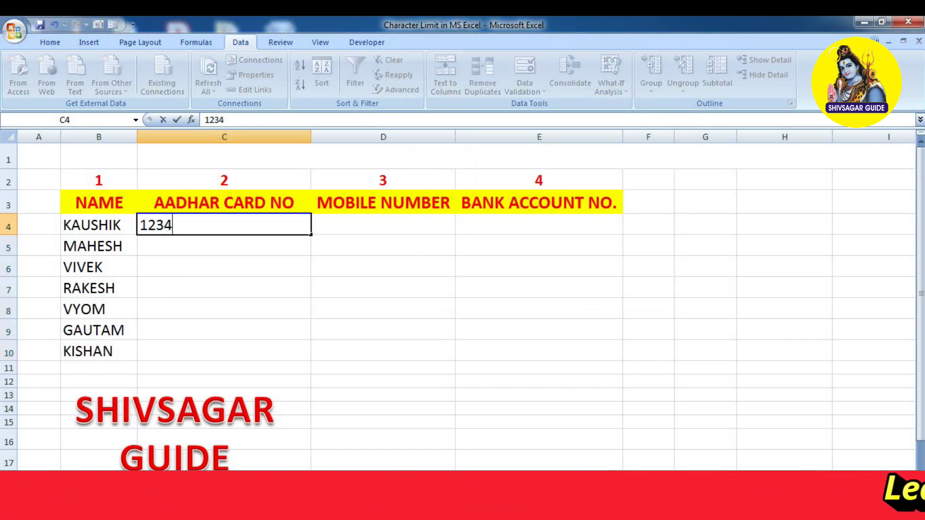
type("56789011")
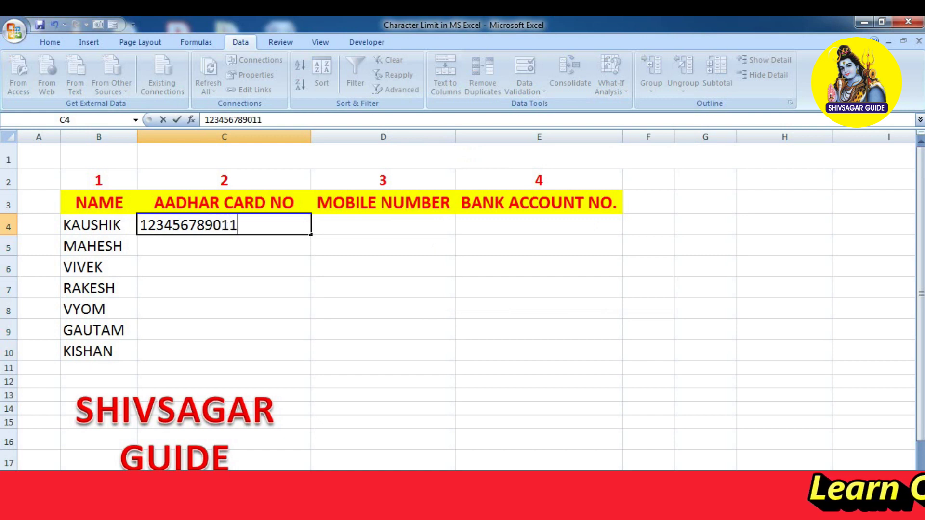
type("1")
key("Return")
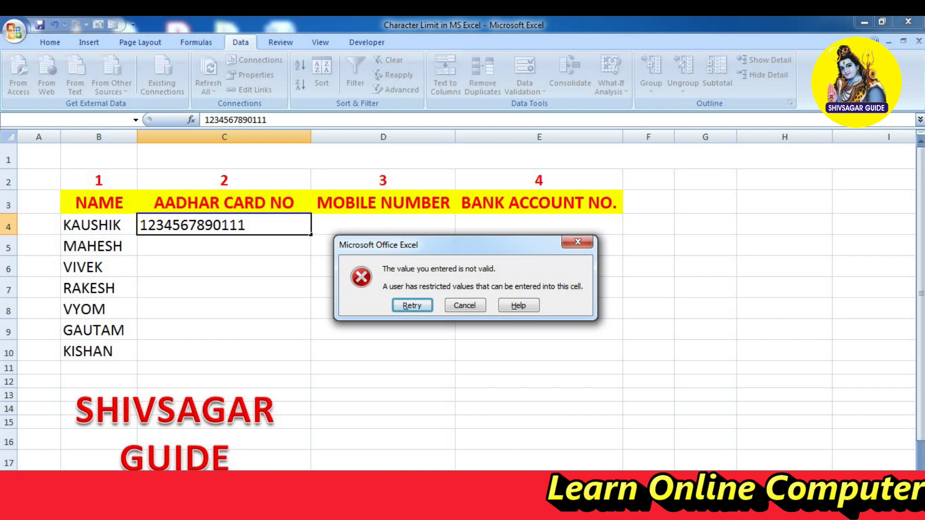
key("Tab")
key("Return")
type("123")
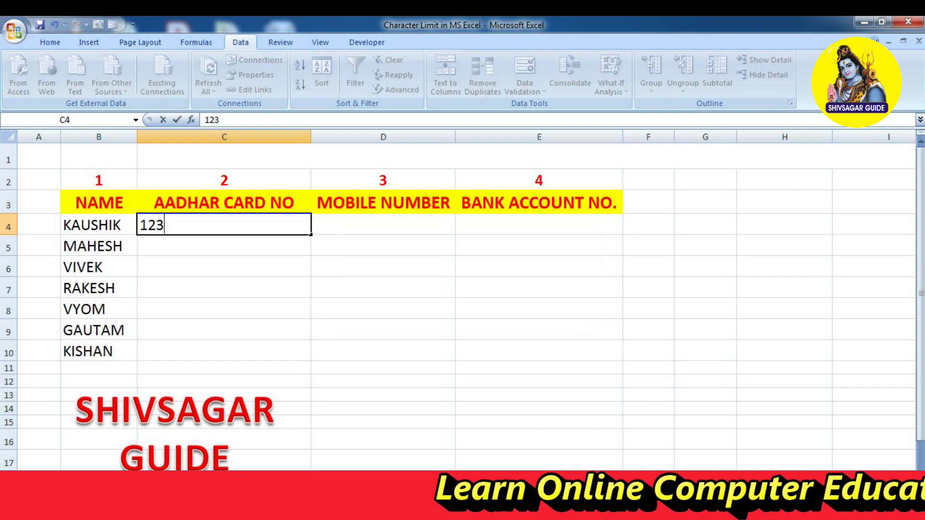
type("456789")
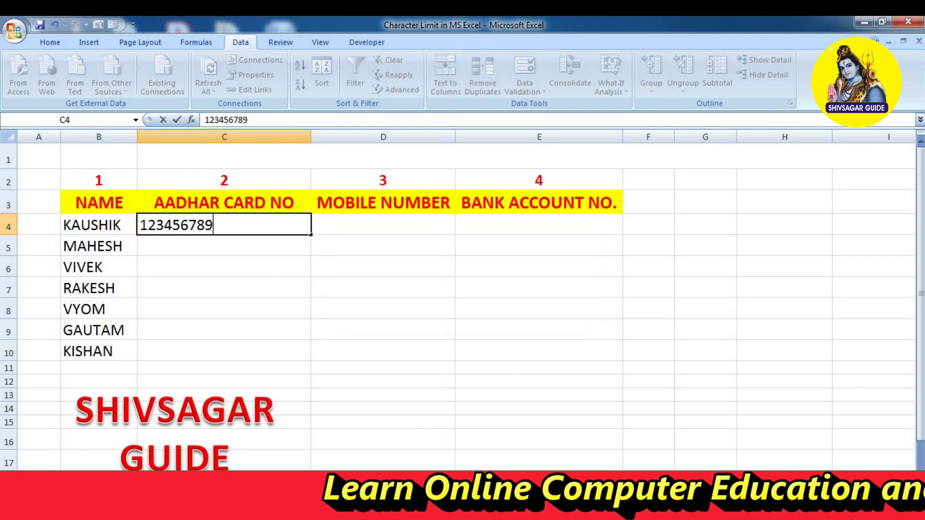
type("0")
key("Return")
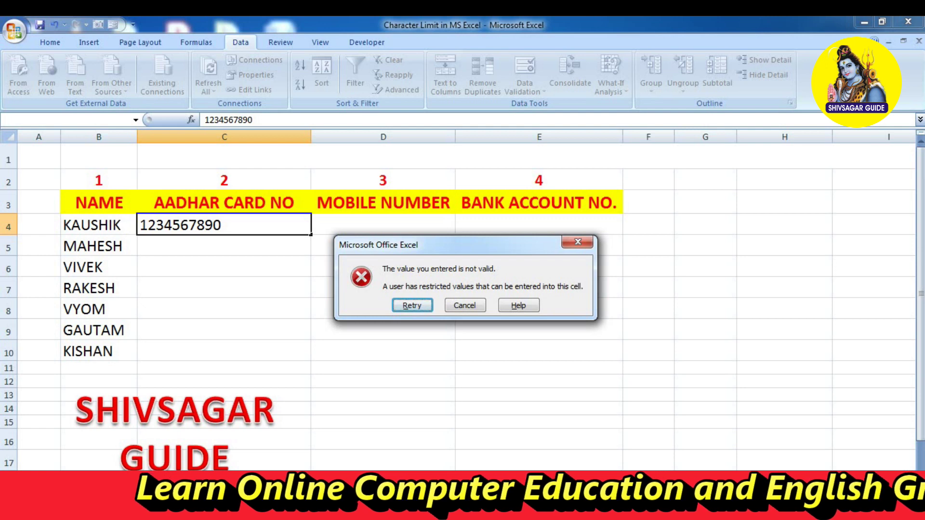
key("Escape")
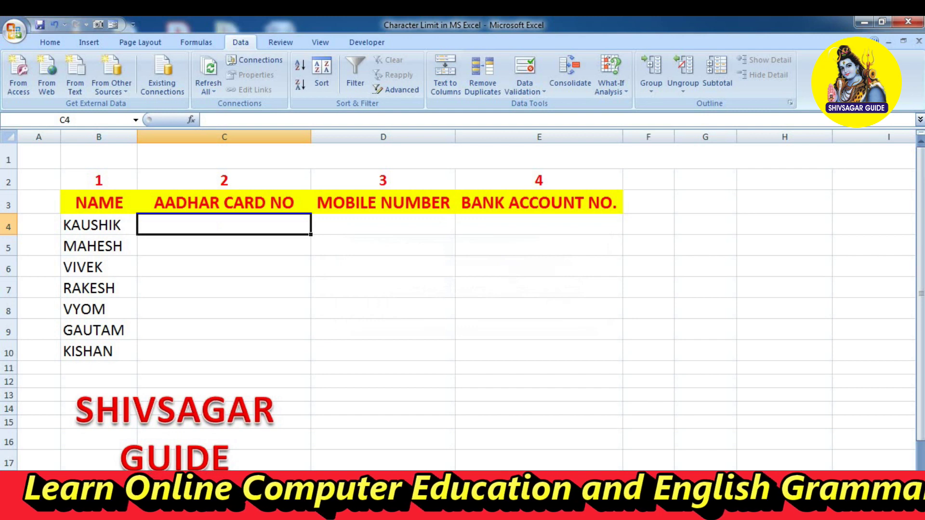
- Try 12345 in C4, discard it after the error, and select C4:C10
type("12345")
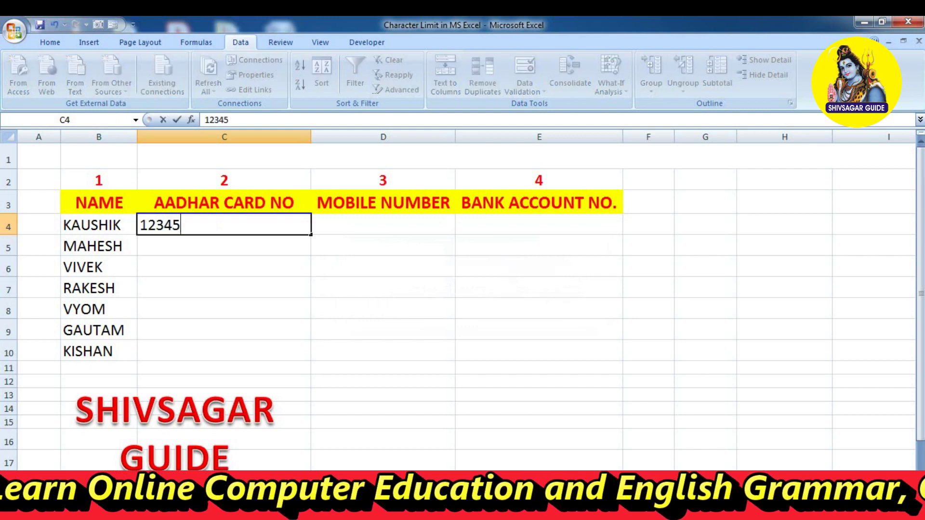
key("Return")
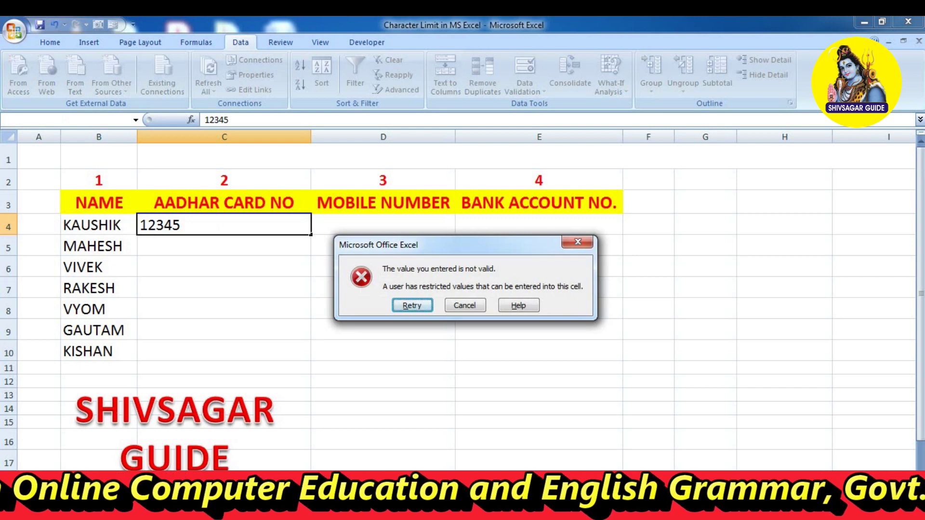
key("Escape")
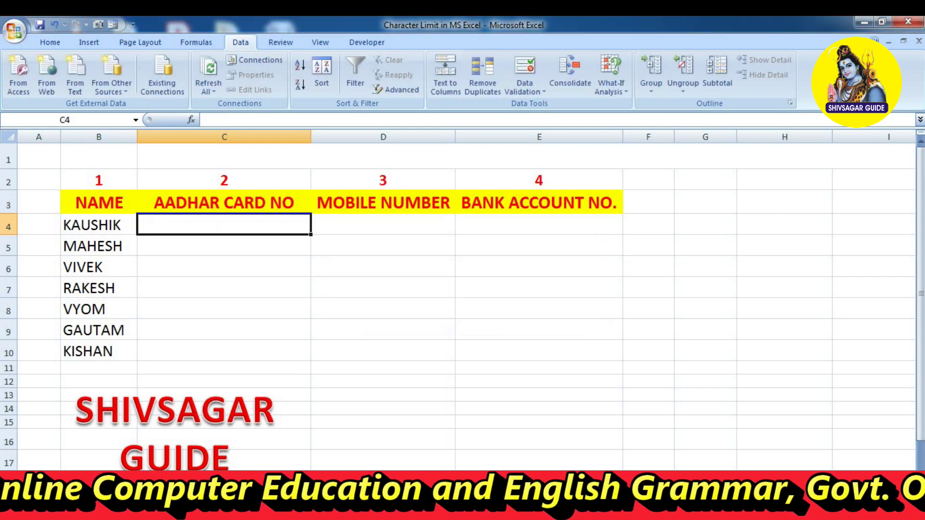
left_click_drag(224, 224, 224, 351)
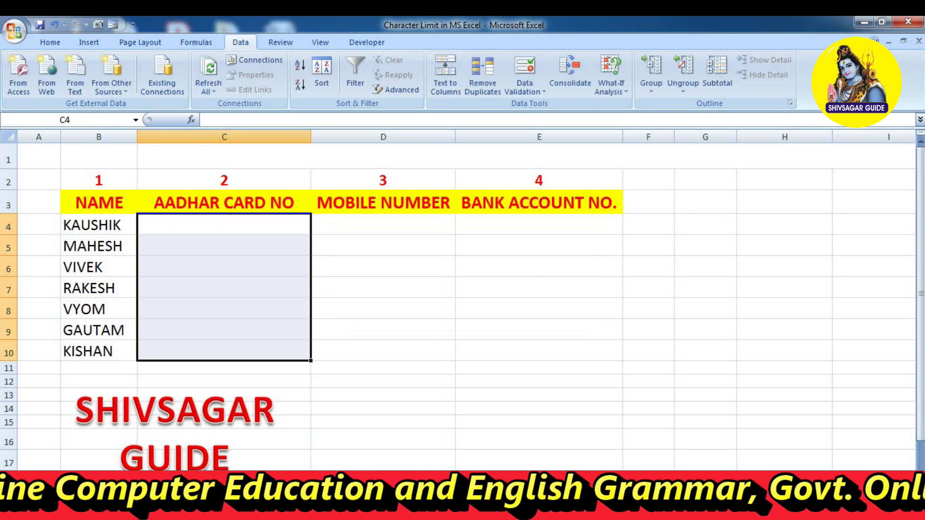
- In Data Validation for C4:C10, enter the input message 'Please Input 12 Nos. Only'
left_click(525, 88)
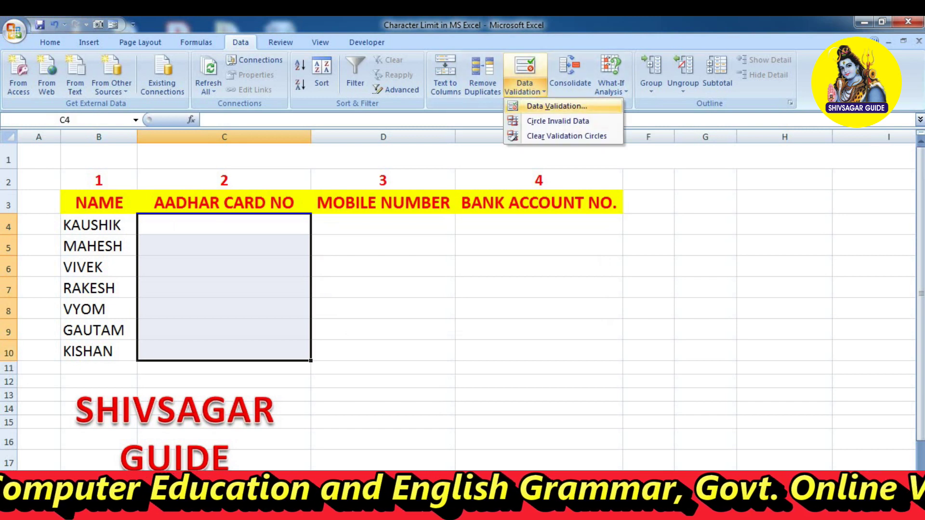
left_click(556, 106)
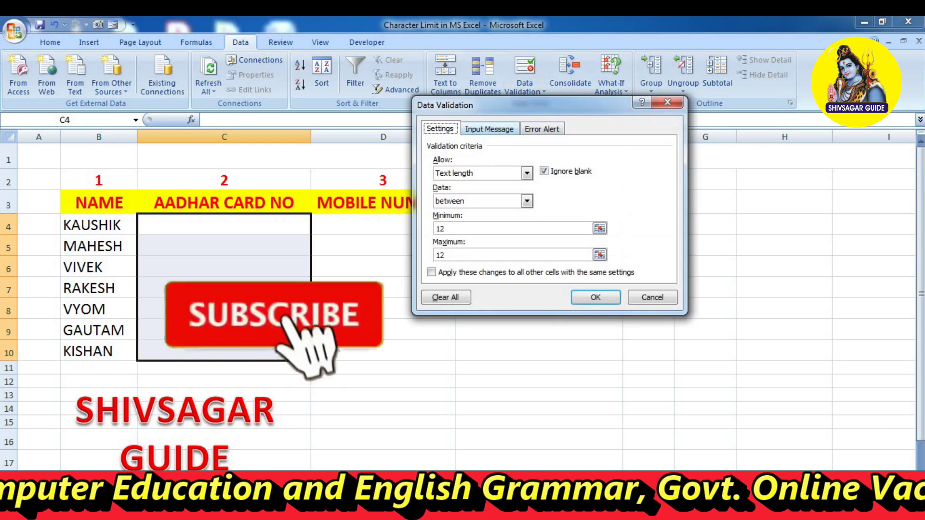
left_click(489, 129)
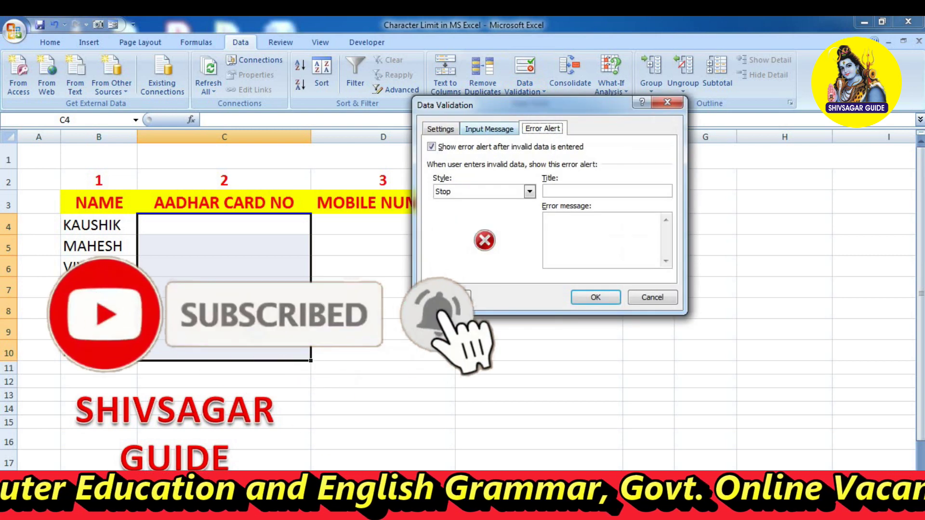
left_click(436, 218)
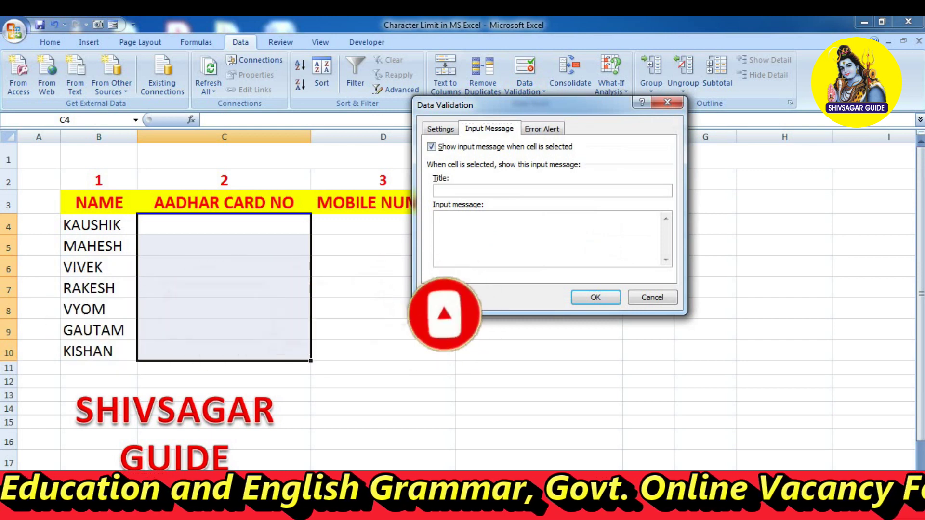
type("Please Inpu")
type("t 12 Nos. Only")
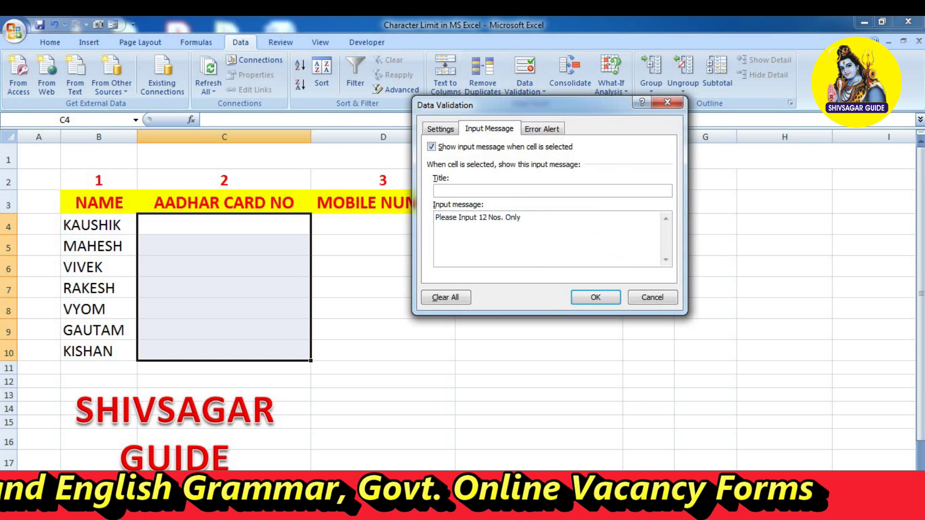
key("Return")
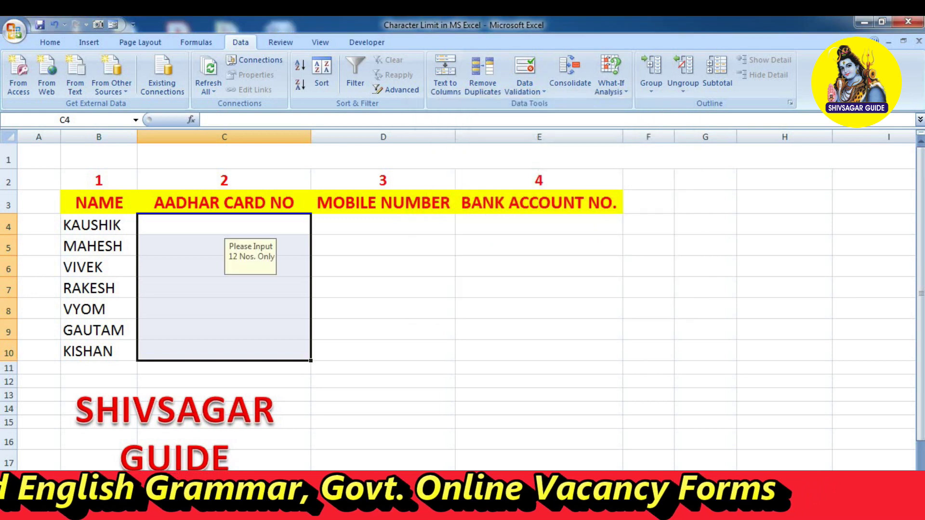
left_click(224, 225)
type("12345")
key("Return")
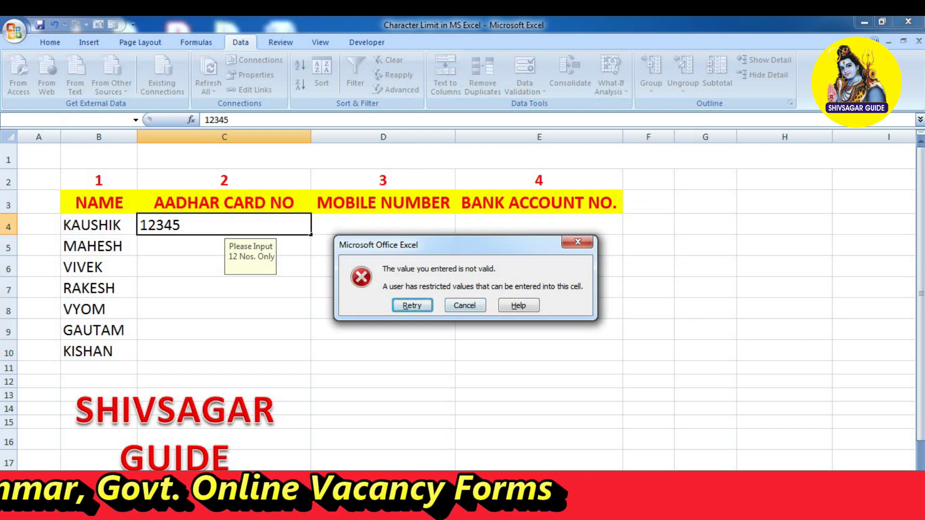
key("Escape")
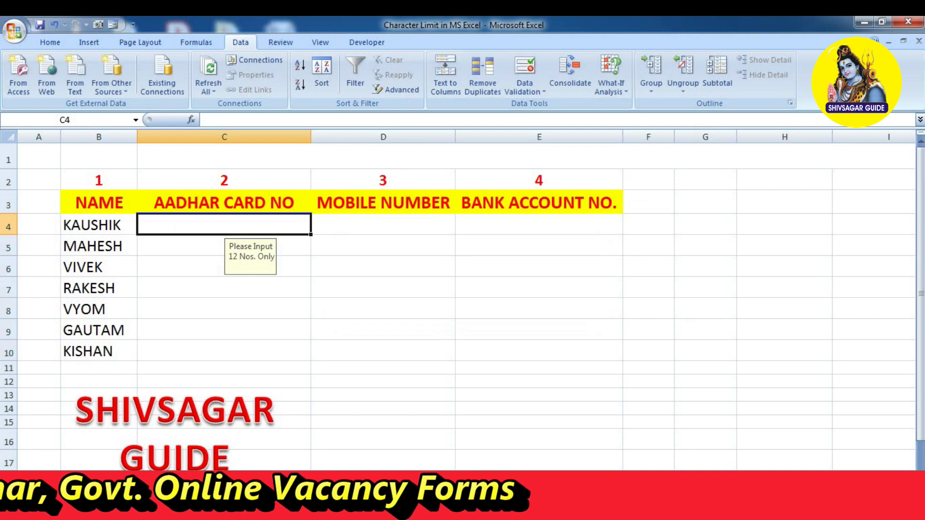
type("1234567891")
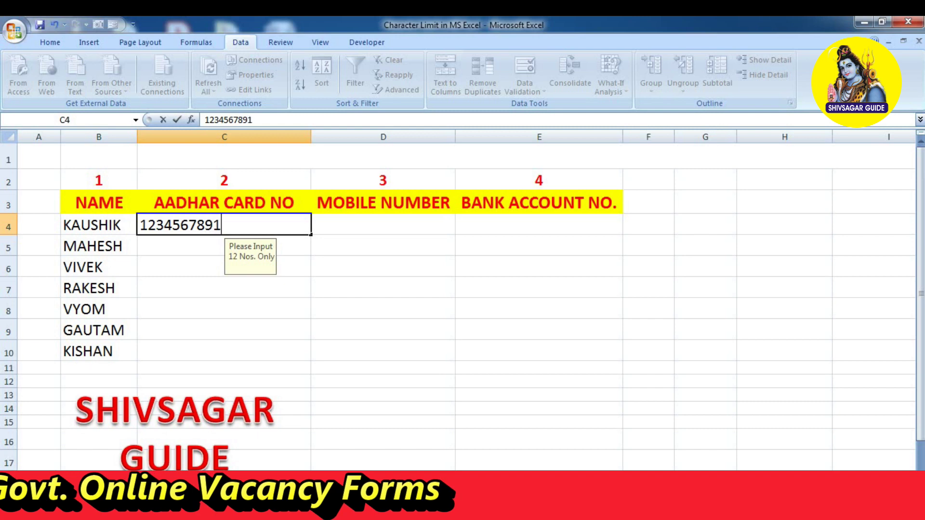
type("12")
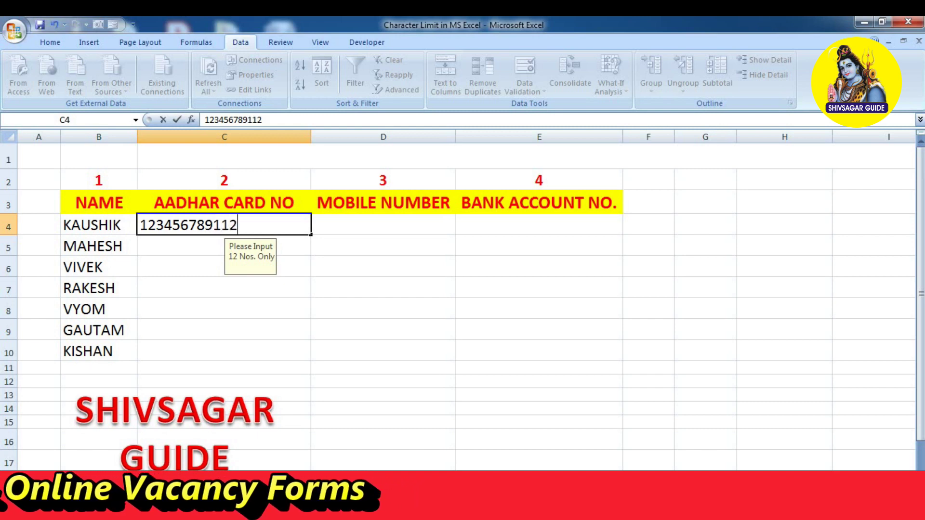
key("Return")
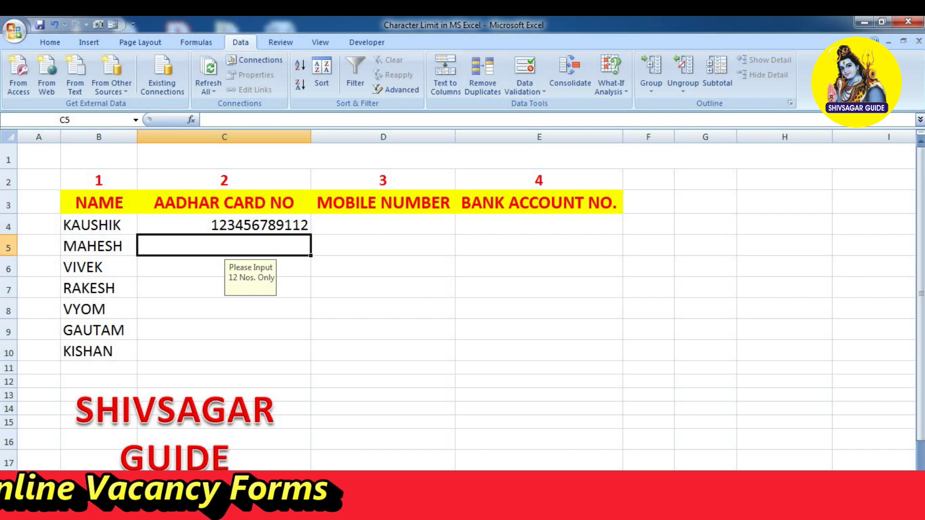
- Reopen the Data Validation settings for C4:C10
left_click_drag(224, 225, 224, 351)
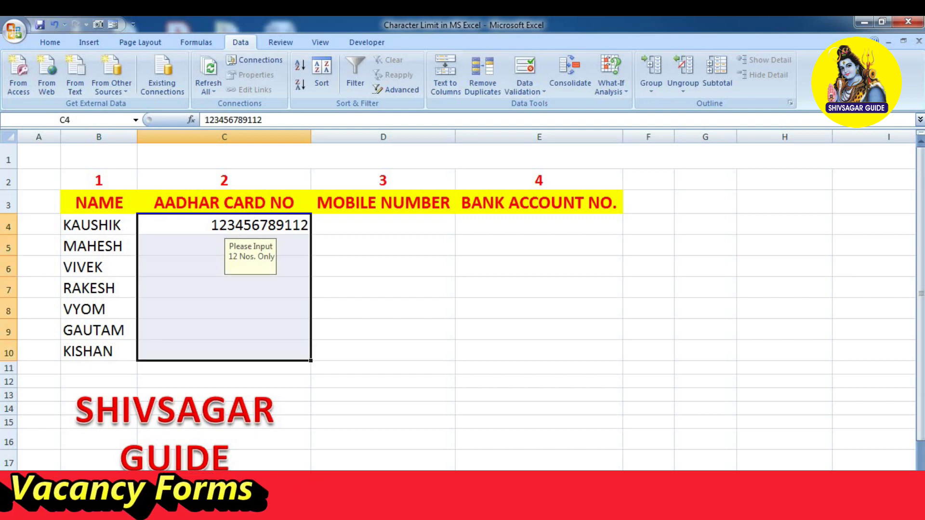
left_click(525, 91)
left_click(555, 106)
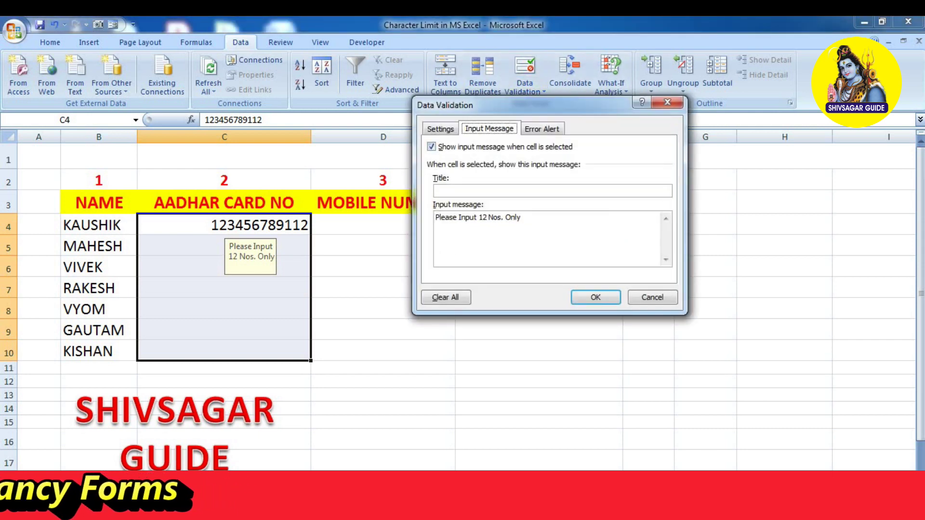
- Use the message as the input title and as the error alert title and text
left_click(542, 129)
left_click(489, 129)
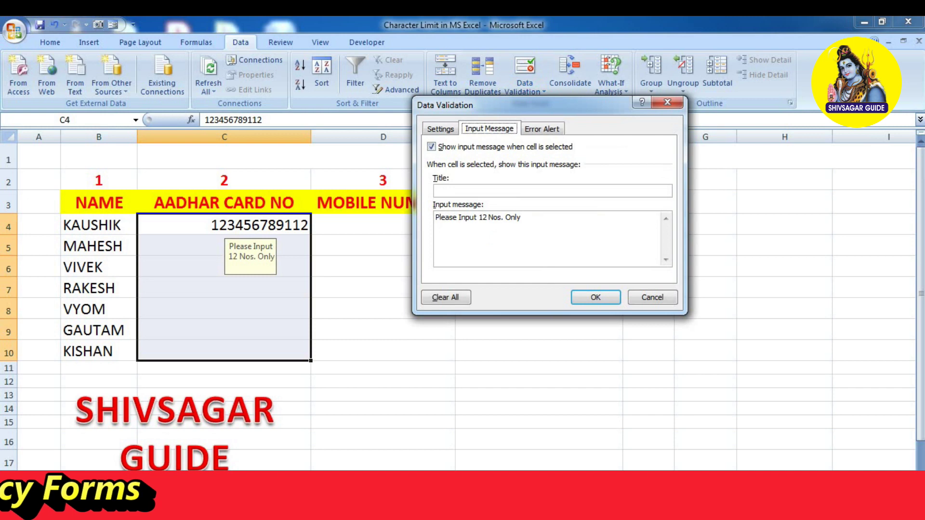
key("Tab")
key("Tab")
key("Tab")
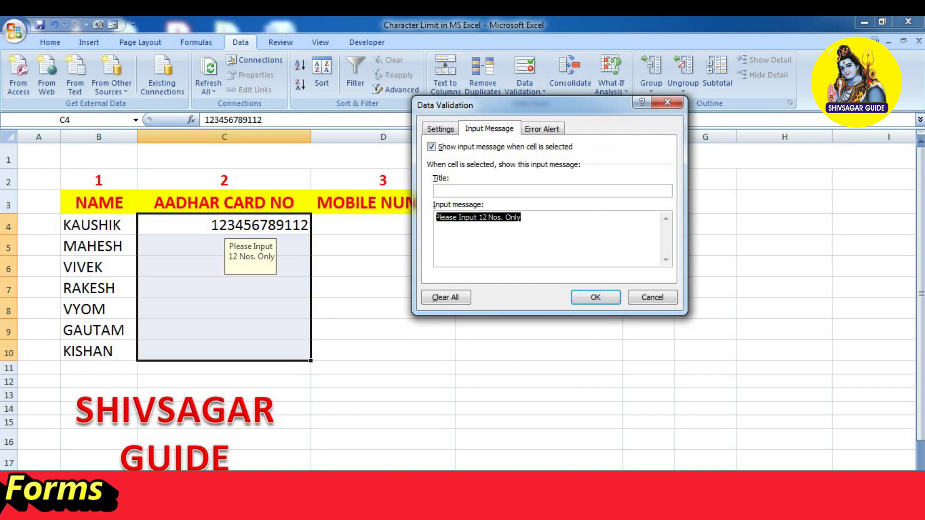
key("ctrl+c")
key("shift+Tab")
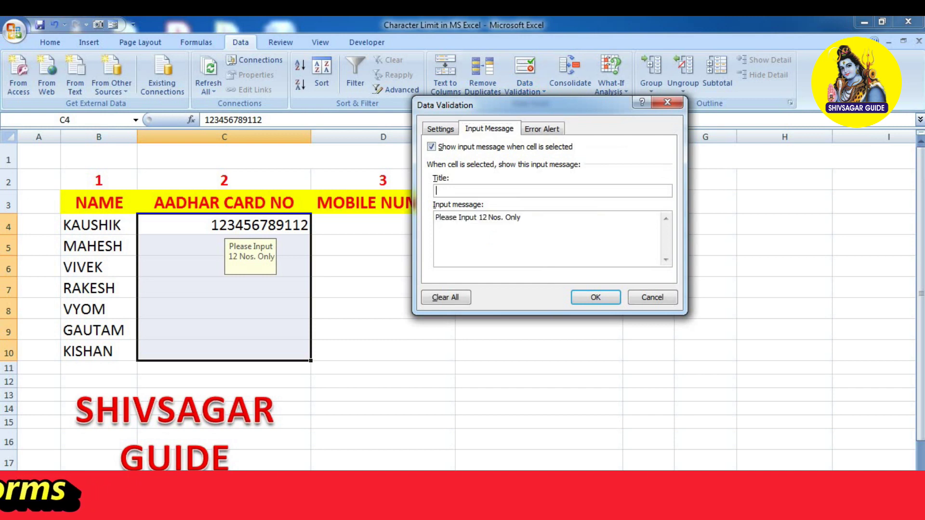
key("ctrl+v")
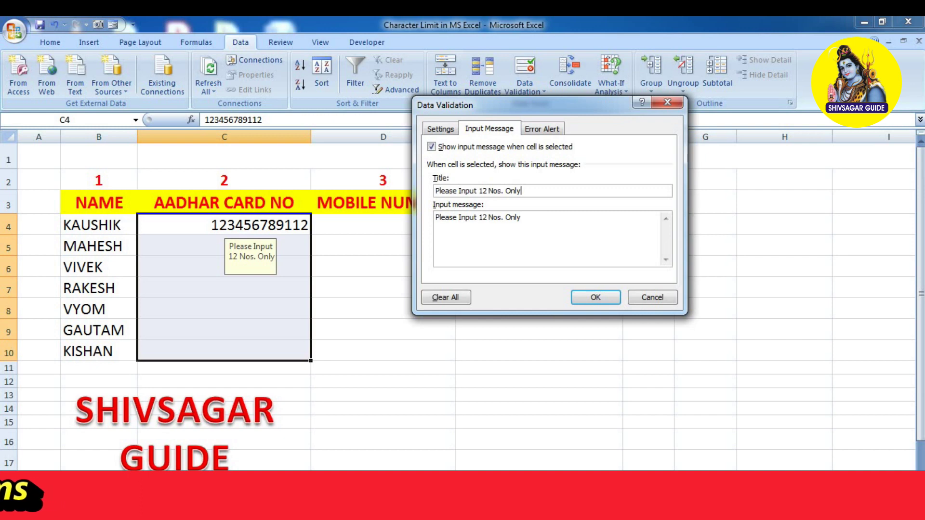
key("ctrl+Tab")
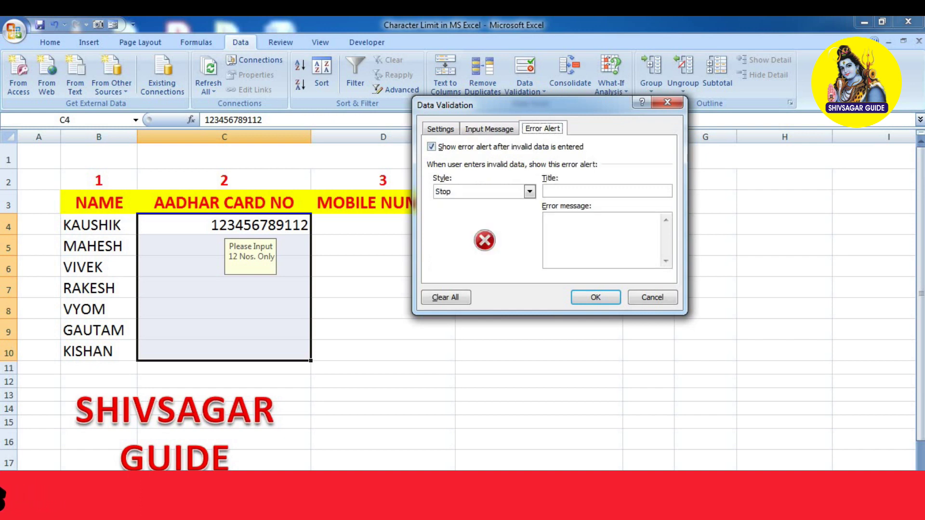
key("Tab")
key("Tab")
key("Tab")
key("ctrl+v")
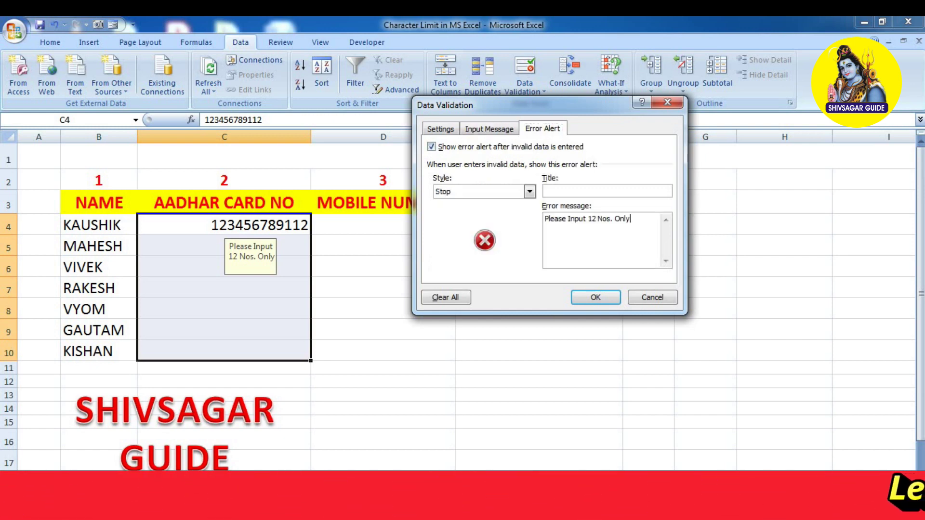
key("ctrl+v")
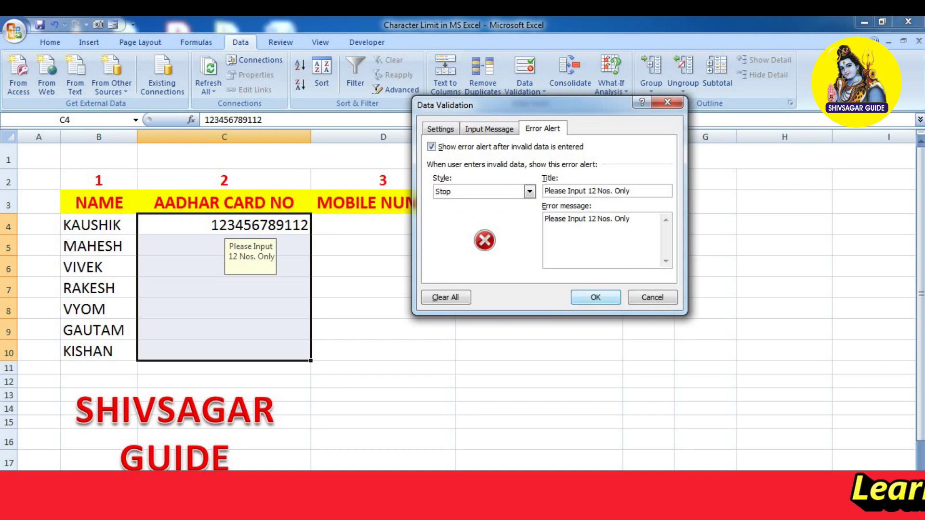
key("Return")
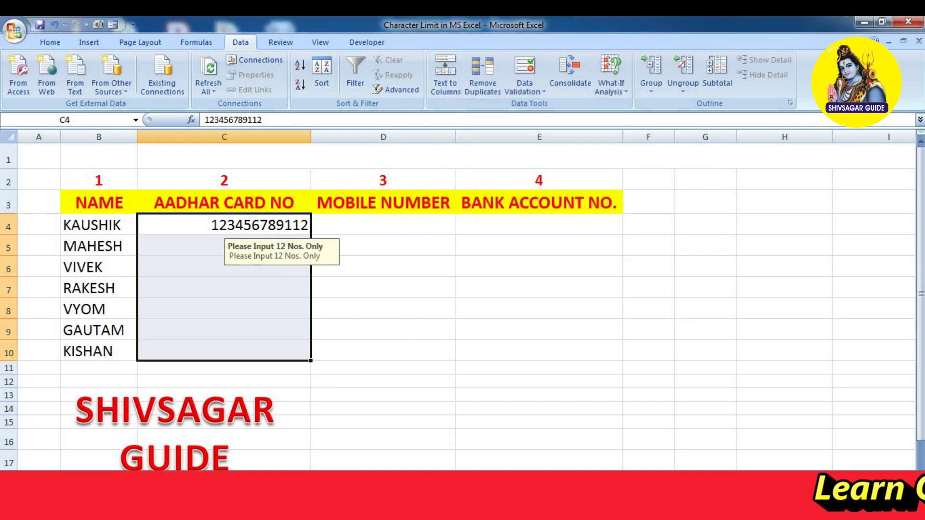
- Enter 12354 in C5 to trigger the custom alert, then cancel it
left_click(224, 246)
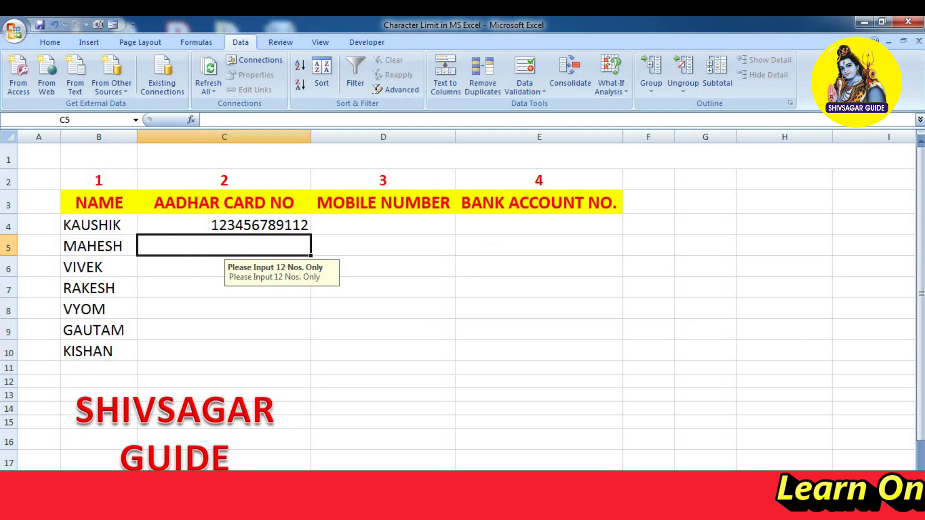
type("12354")
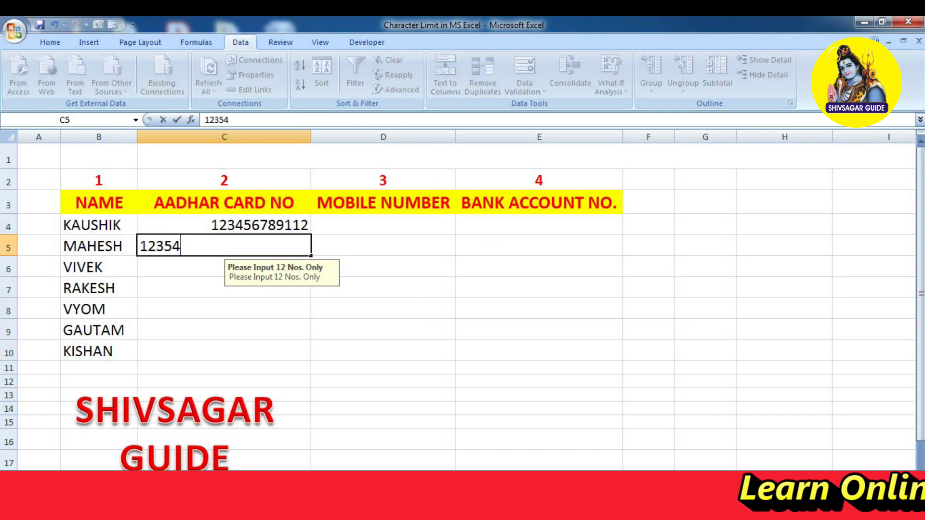
key("Return")
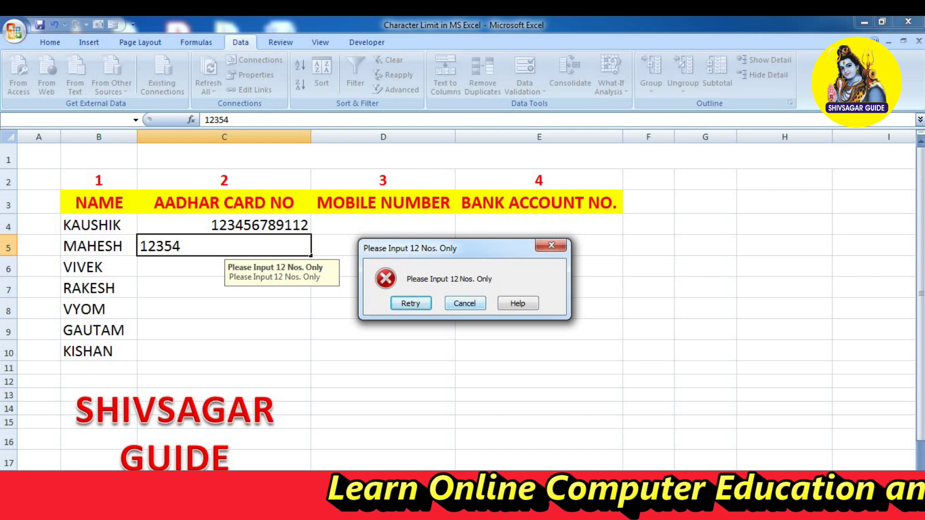
key("Escape")
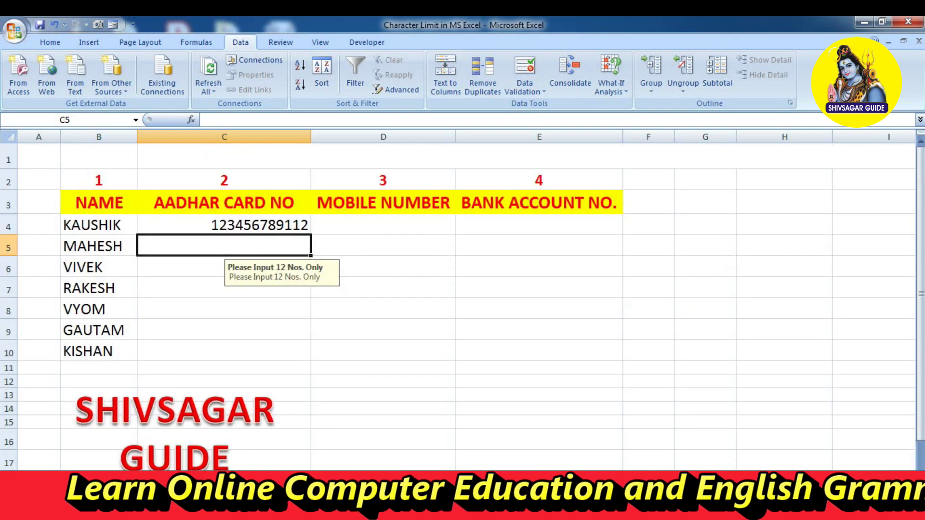
- Select C4 to view its input message, then move to D4 and E4
left_click(383, 224)
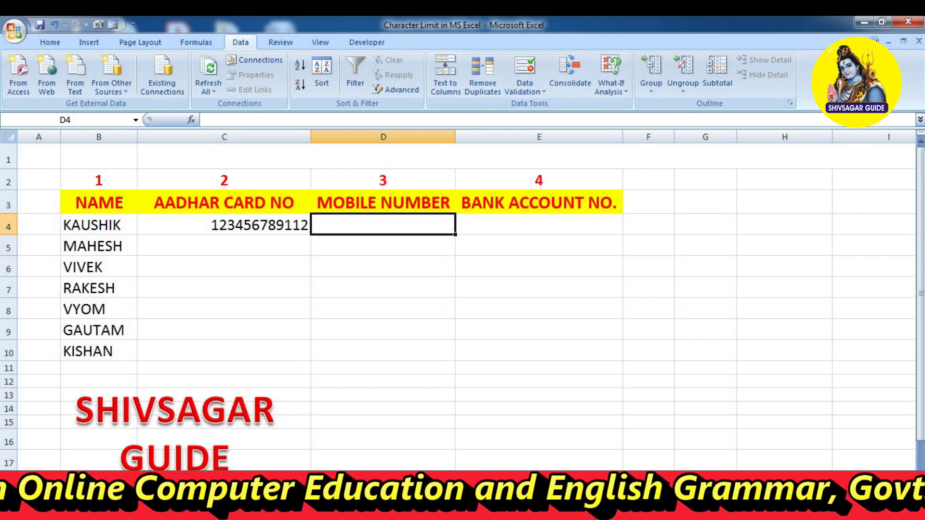
left_click(224, 224)
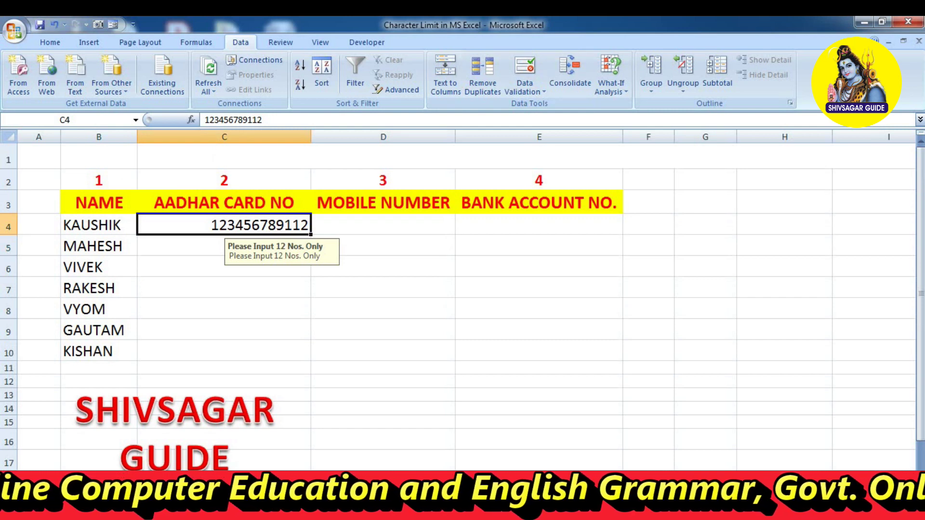
left_click(383, 225)
left_click(539, 224)
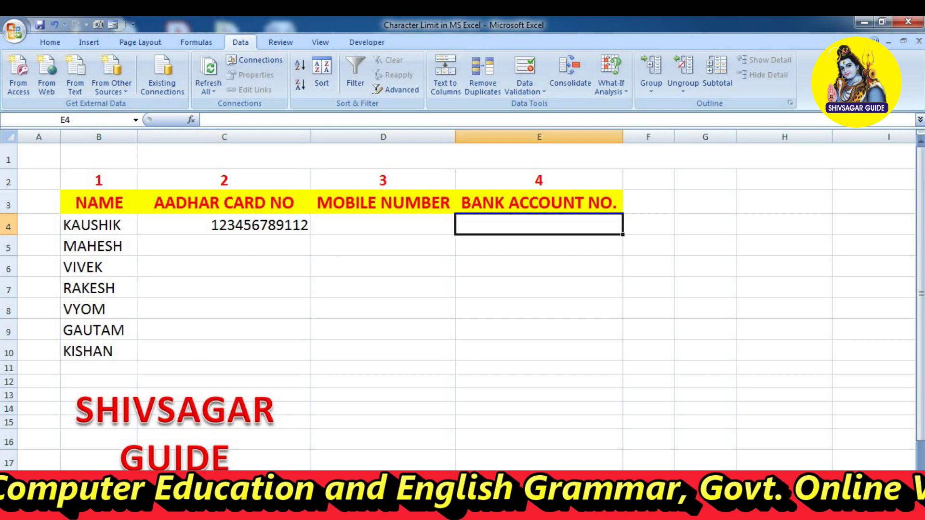
scroll(463, 299, "down", 1)
left_click(383, 338)
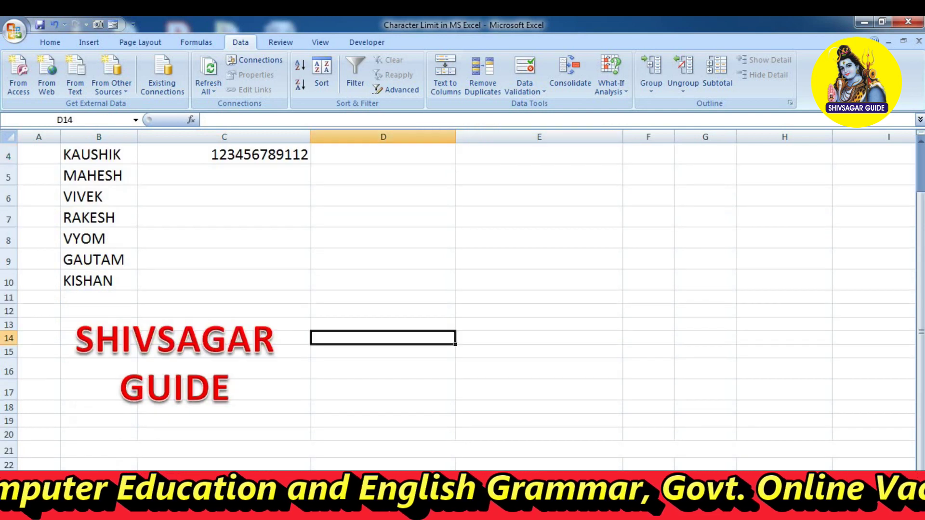
scroll(463, 299, "up", 1)
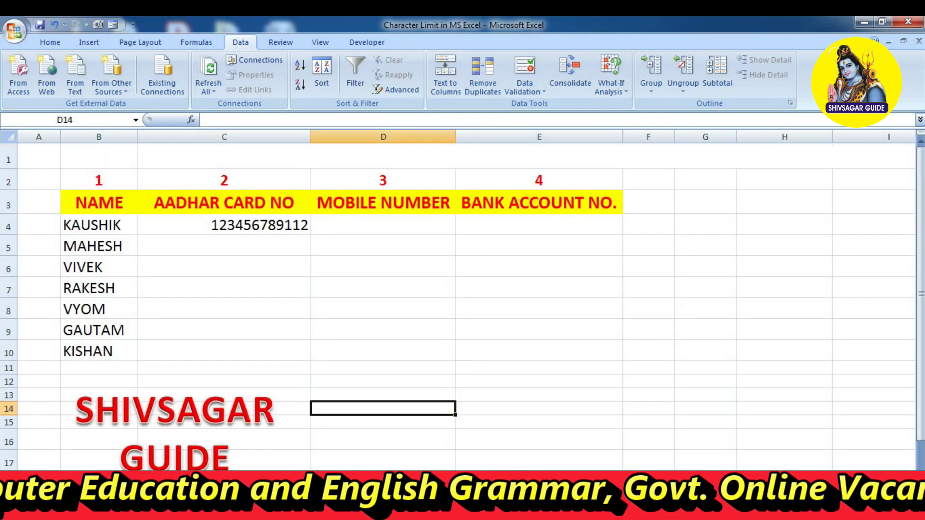
left_click(50, 42)
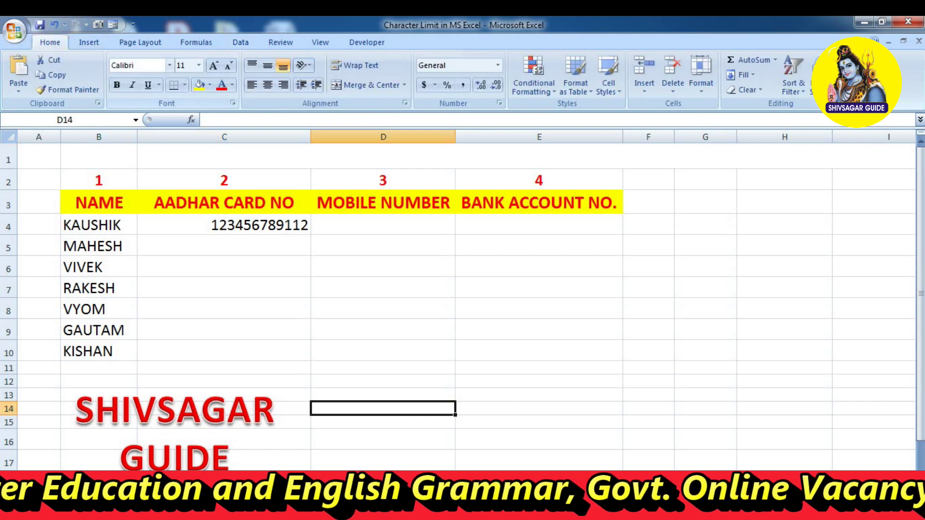
left_click(214, 65)
left_click(213, 65)
left_click(214, 66)
left_click(213, 65)
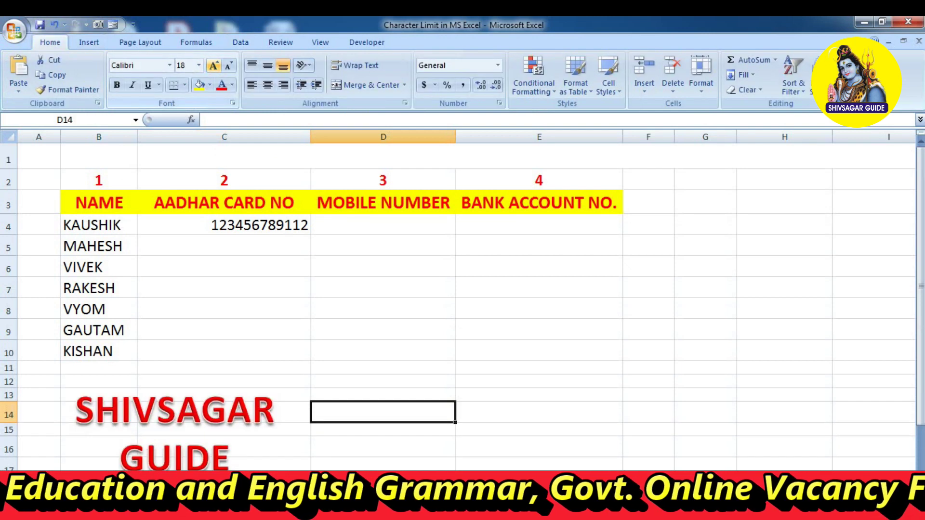
type("123456789")
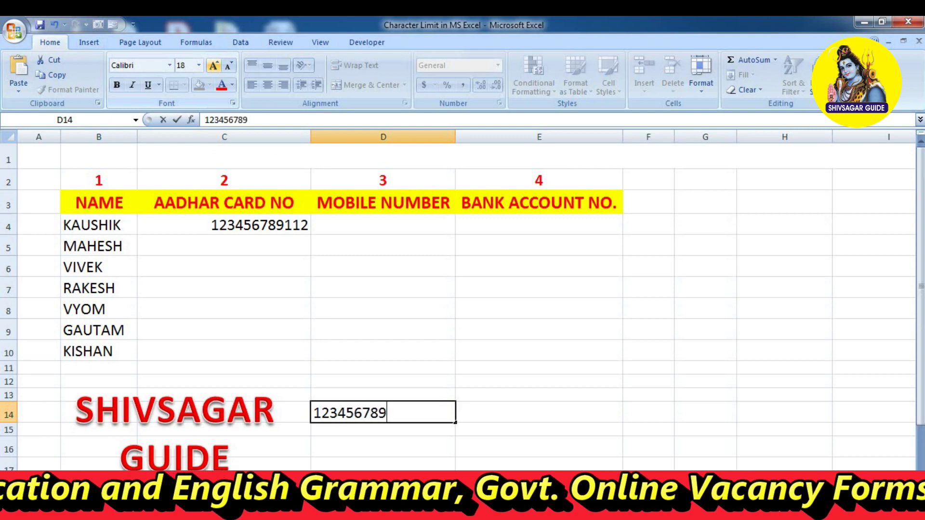
type("012")
key("Return")
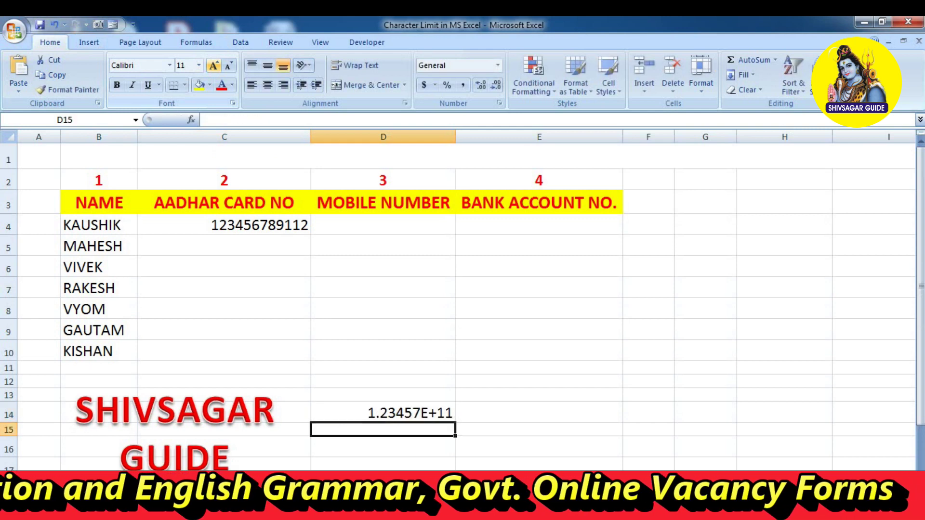
left_click(383, 413)
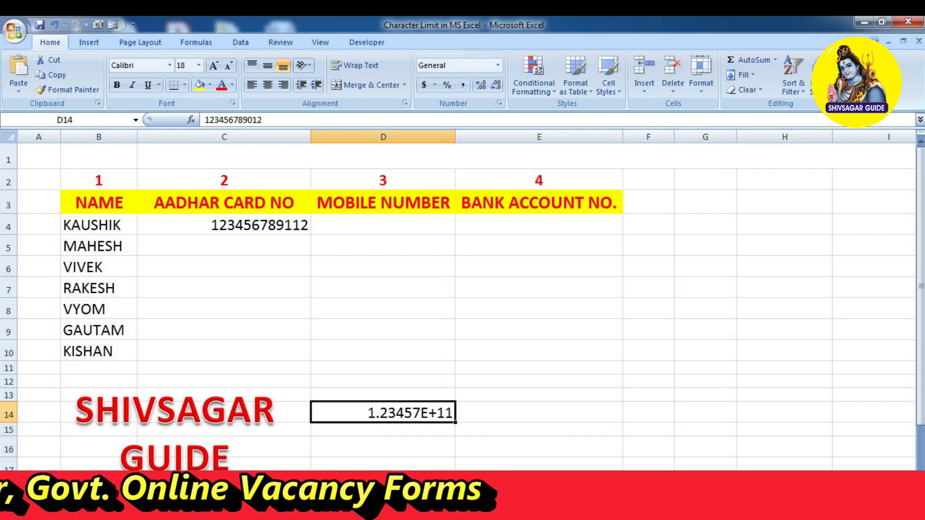
- Select the range C4 to C10 under AADHAR CARD NO
left_click_drag(224, 225, 224, 352)
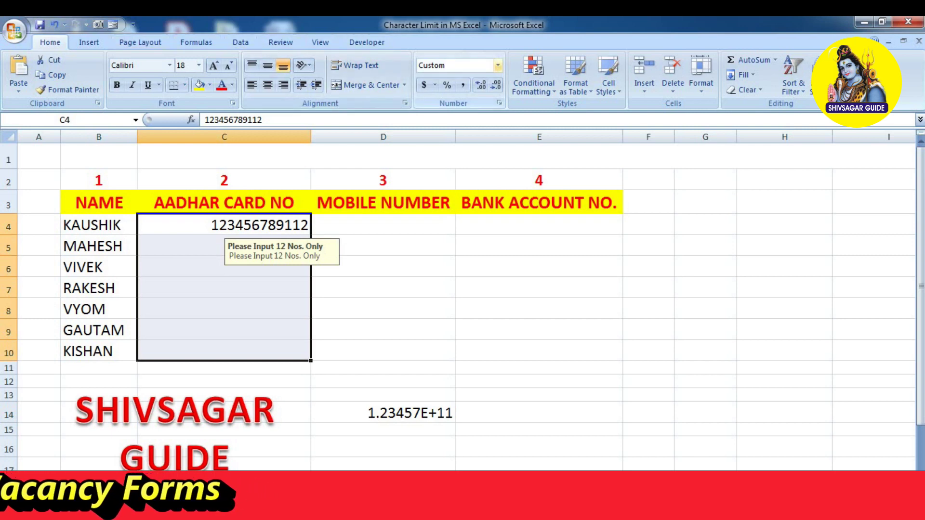
left_click(498, 65)
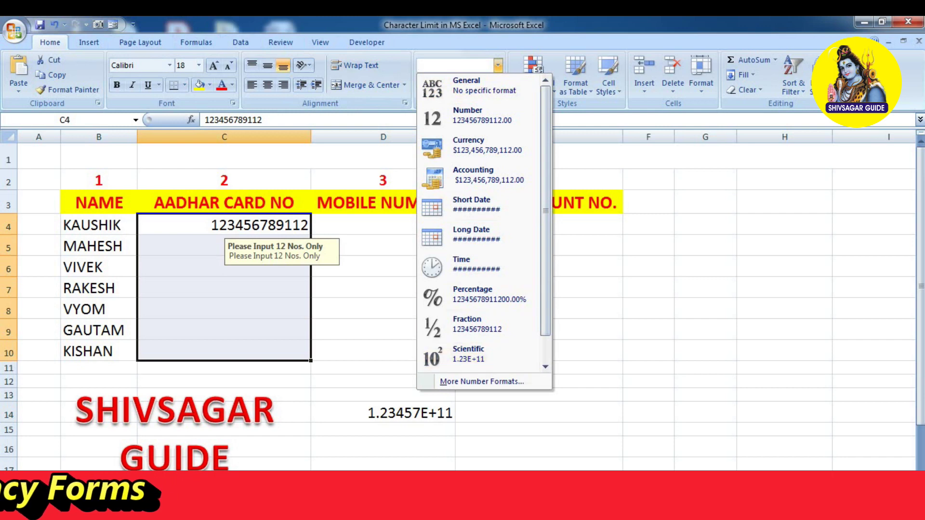
left_click(482, 381)
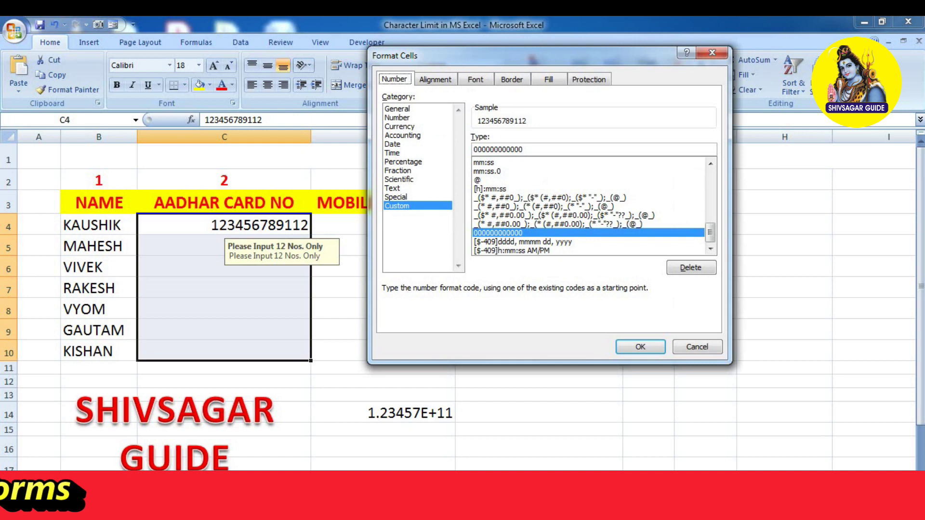
left_click_drag(524, 149, 473, 149)
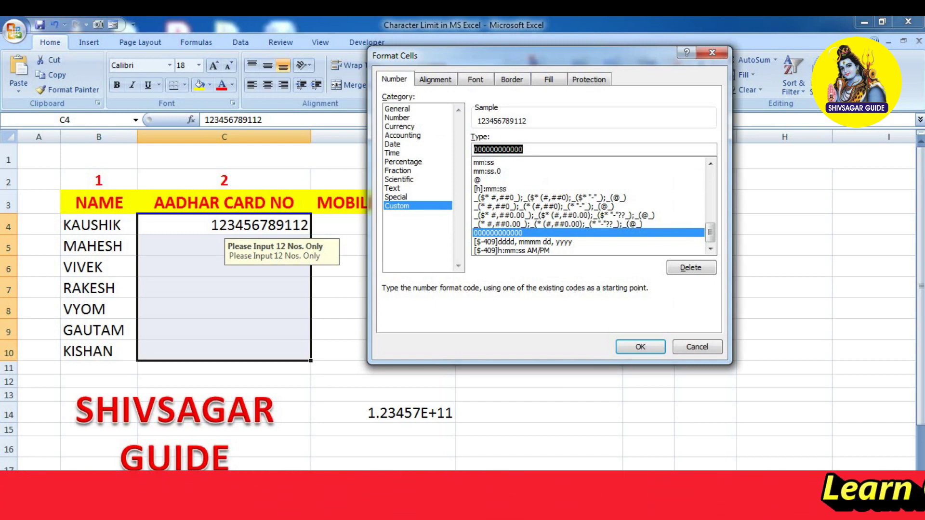
key("Return")
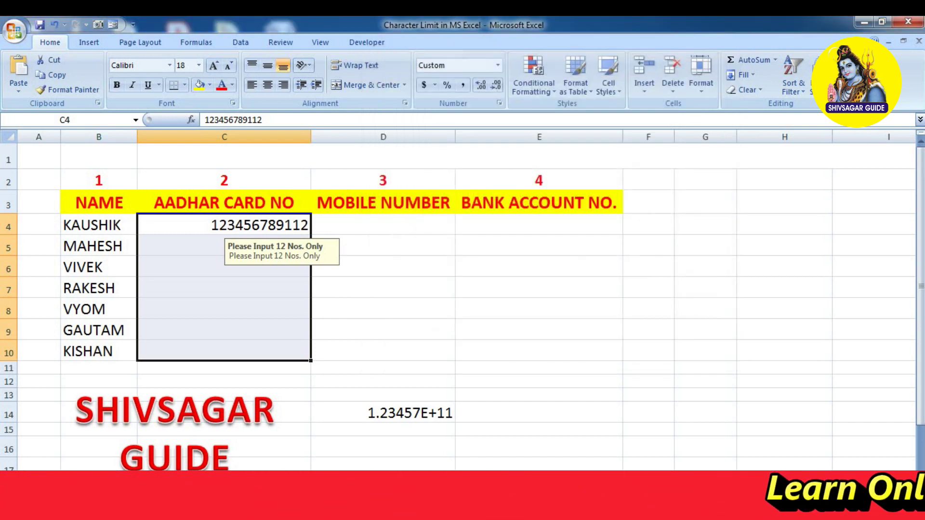
- Check the formats of D14 and C5, then select the MOBILE NUMBER cells D4:D10
left_click(383, 413)
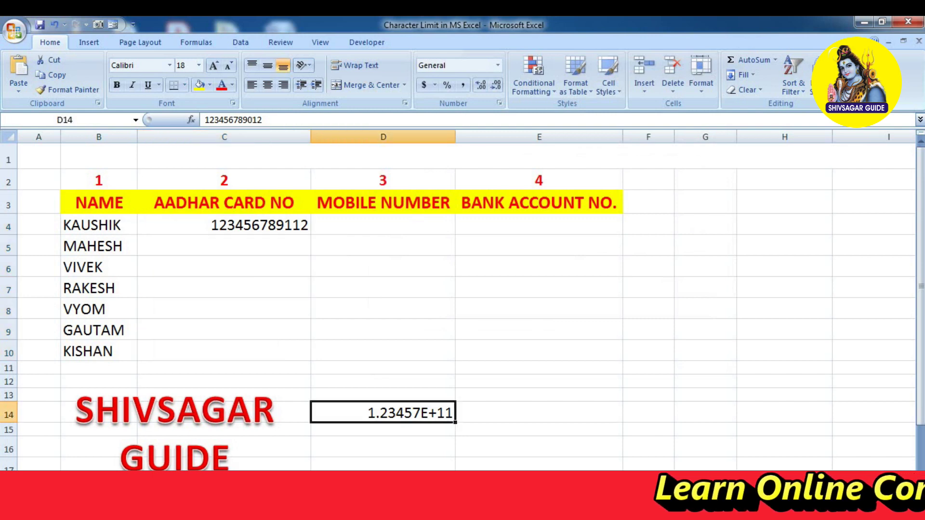
left_click(224, 246)
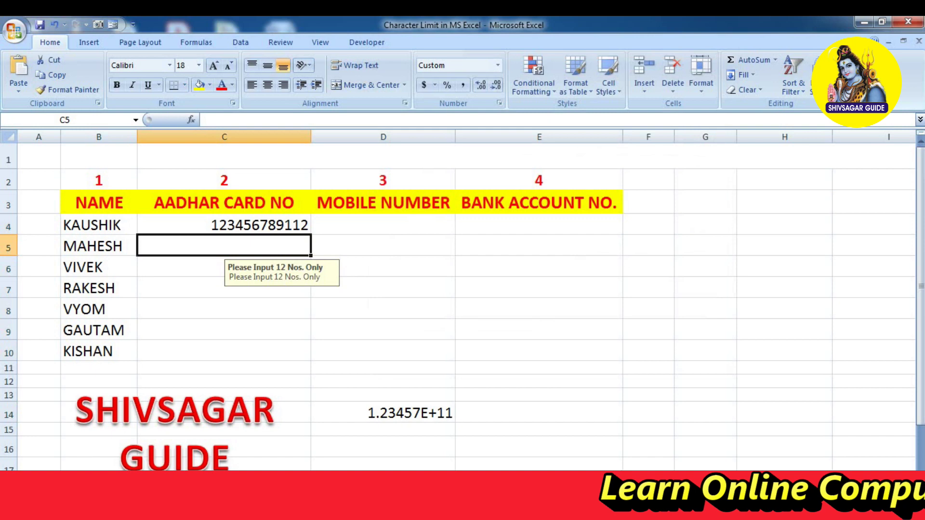
left_click_drag(383, 225, 383, 351)
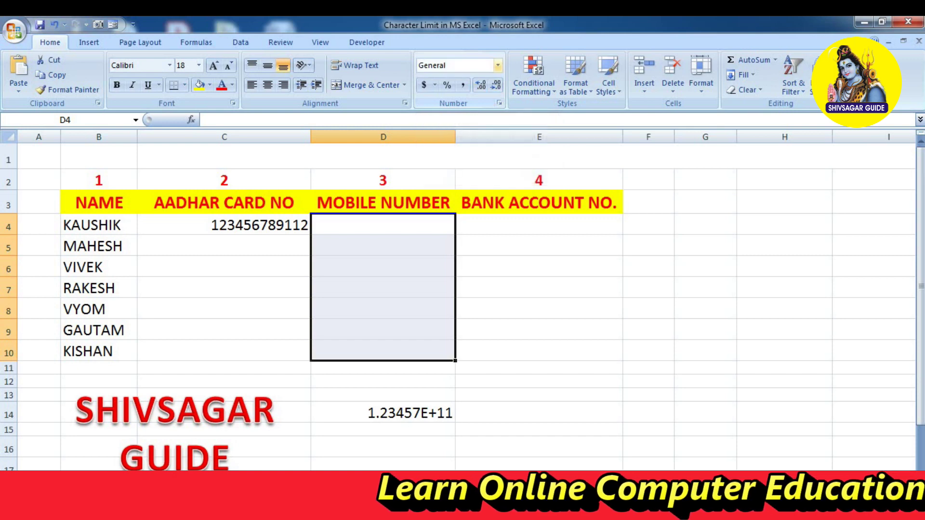
left_click(498, 65)
left_click(476, 380)
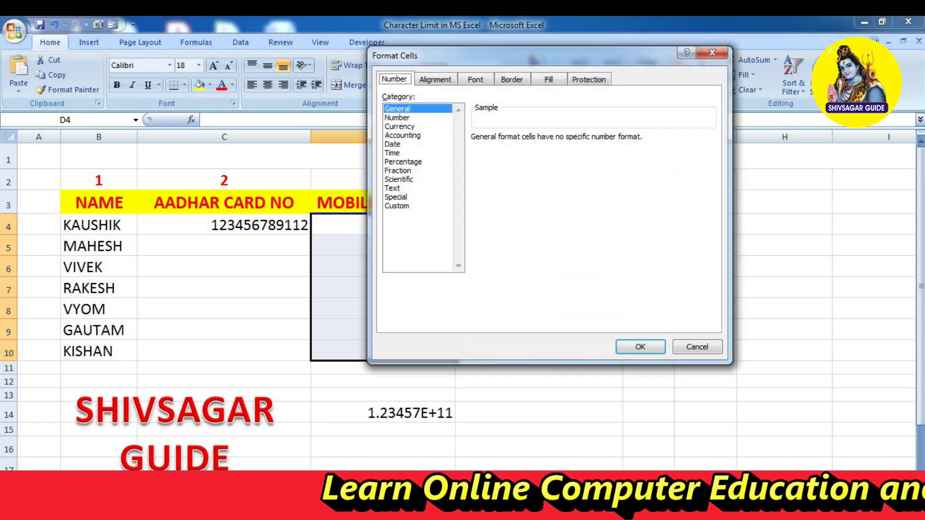
left_click(396, 206)
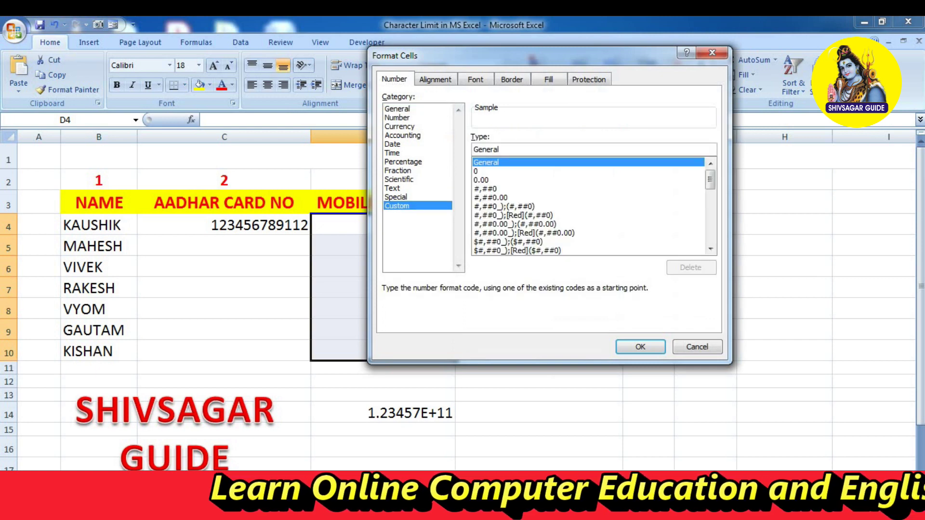
double_click(486, 150)
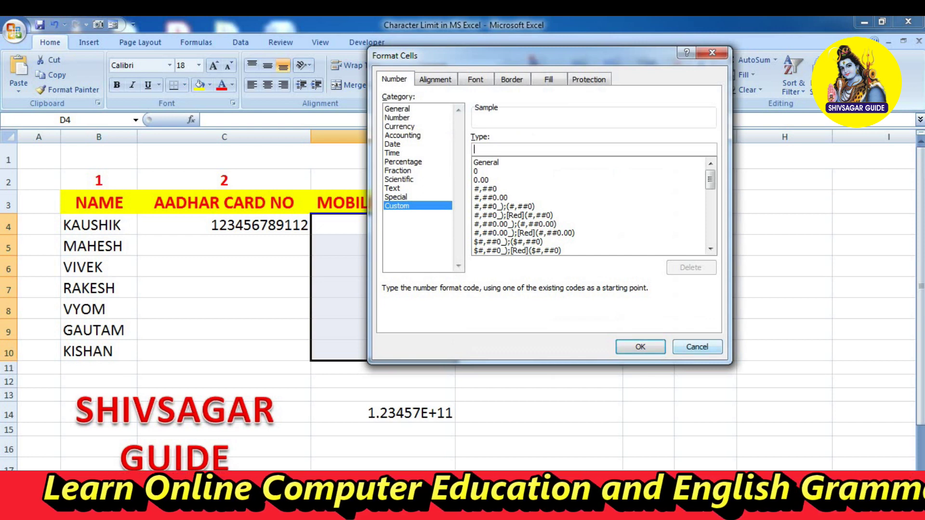
left_click(697, 347)
left_click_drag(539, 225, 539, 351)
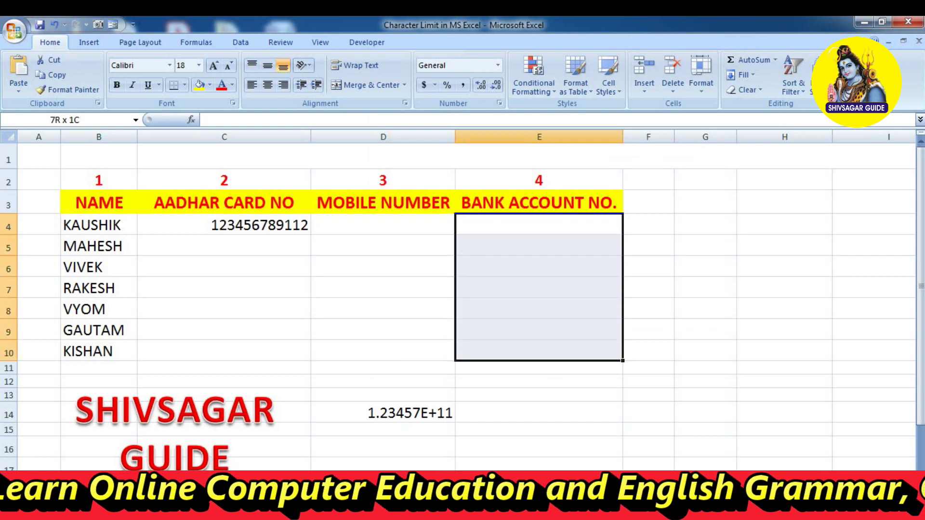
left_click(433, 65)
left_click(498, 65)
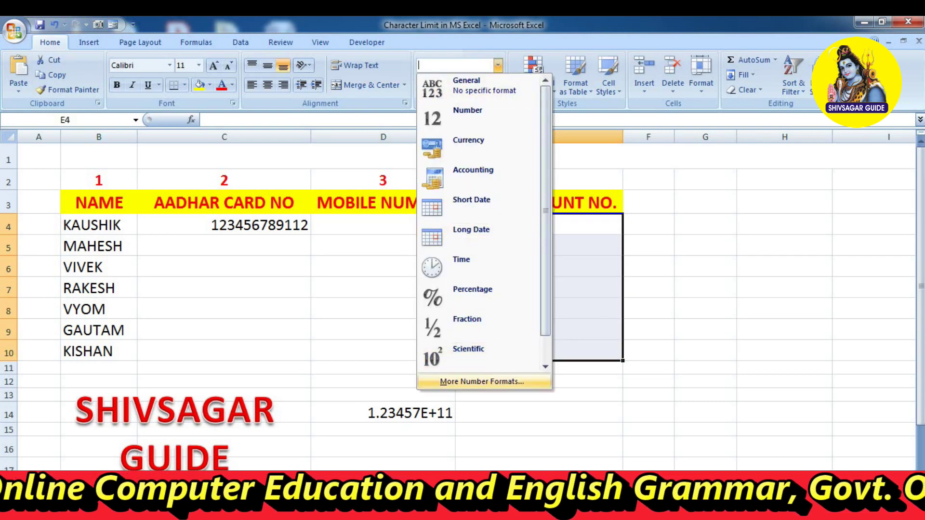
left_click(482, 382)
left_click(397, 205)
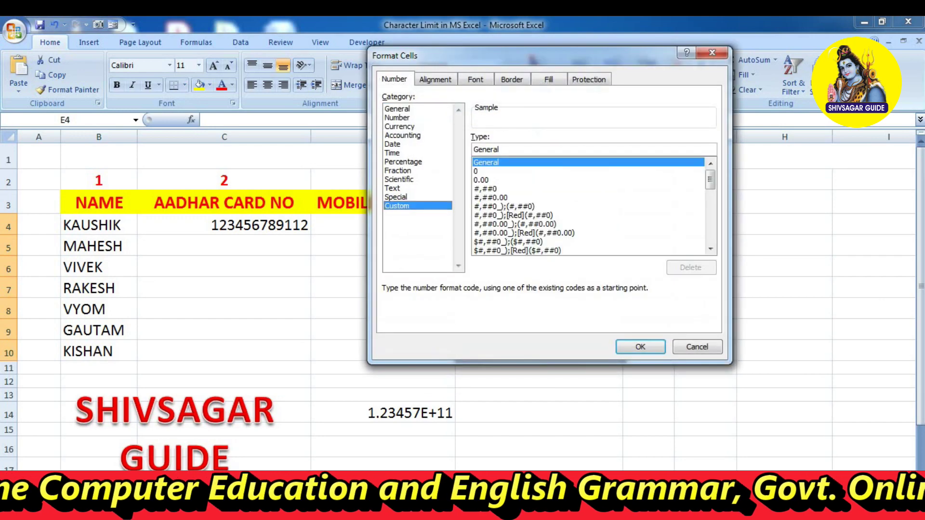
double_click(486, 150)
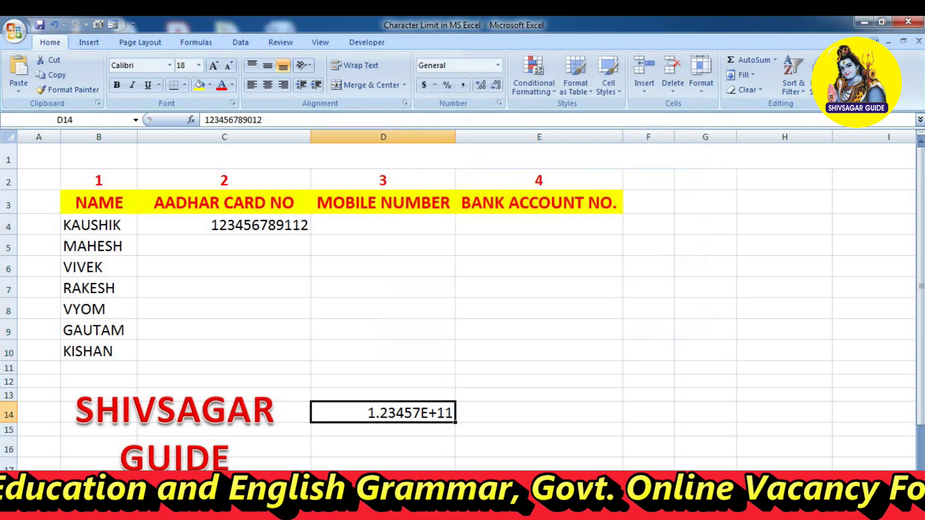
- Select C5 to show 'Please Input 12 Nos. Only', then go to the Data tab
left_click(224, 246)
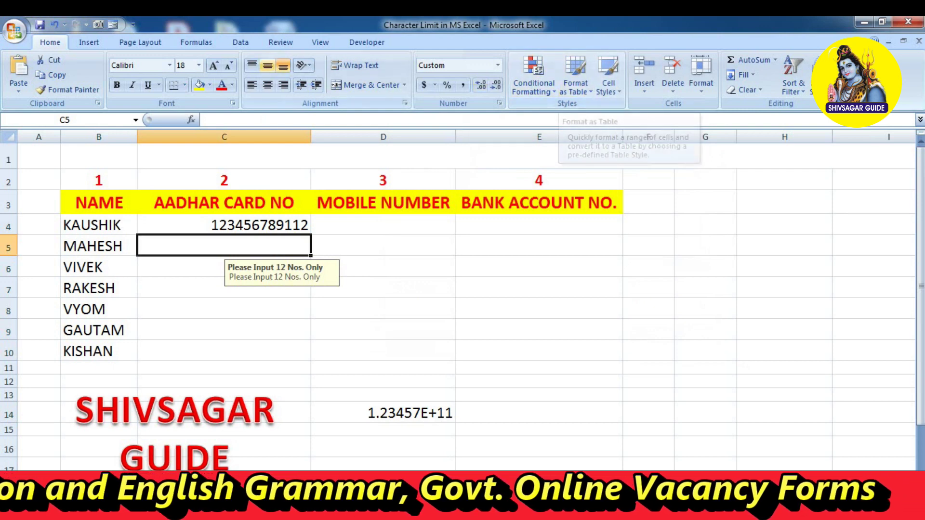
left_click(240, 42)
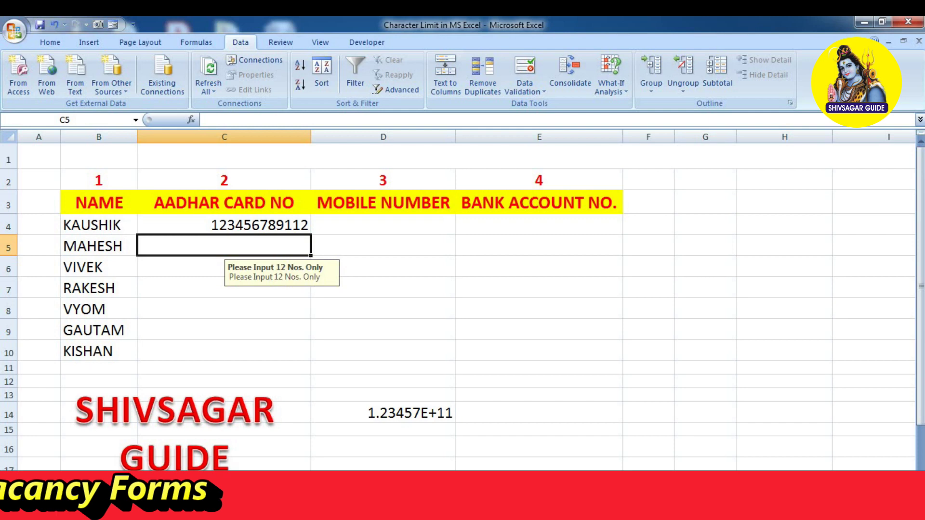
- Reposition the SHIVSAGAR GUIDE rectangle higher and slightly right, just under the name list
left_click(227, 408)
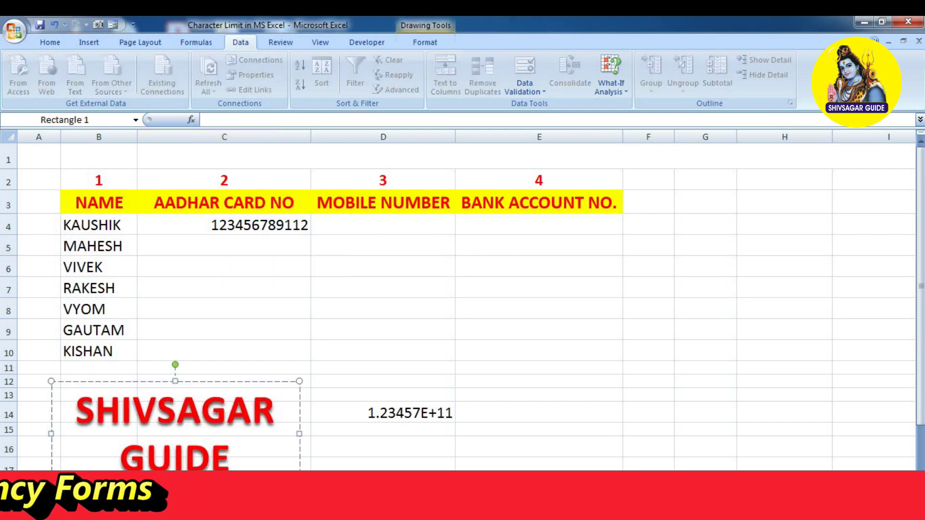
left_click_drag(121, 381, 143, 347)
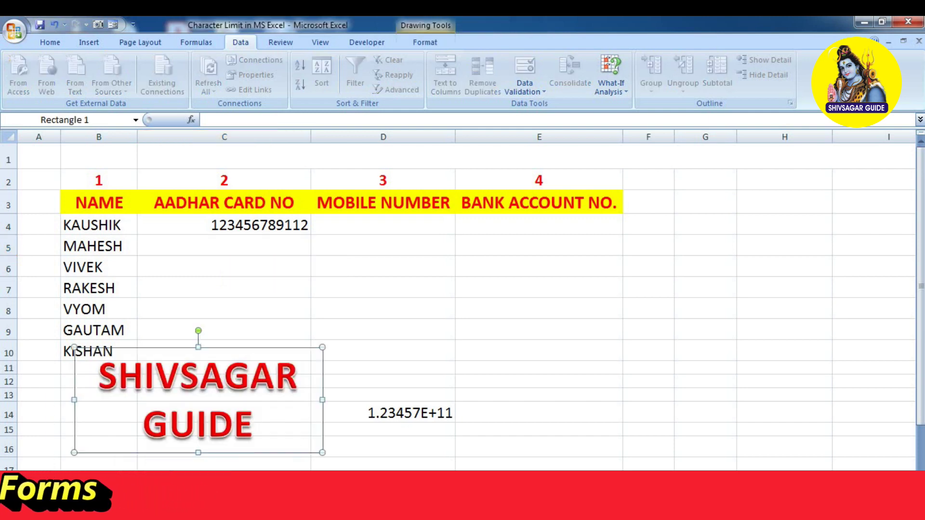